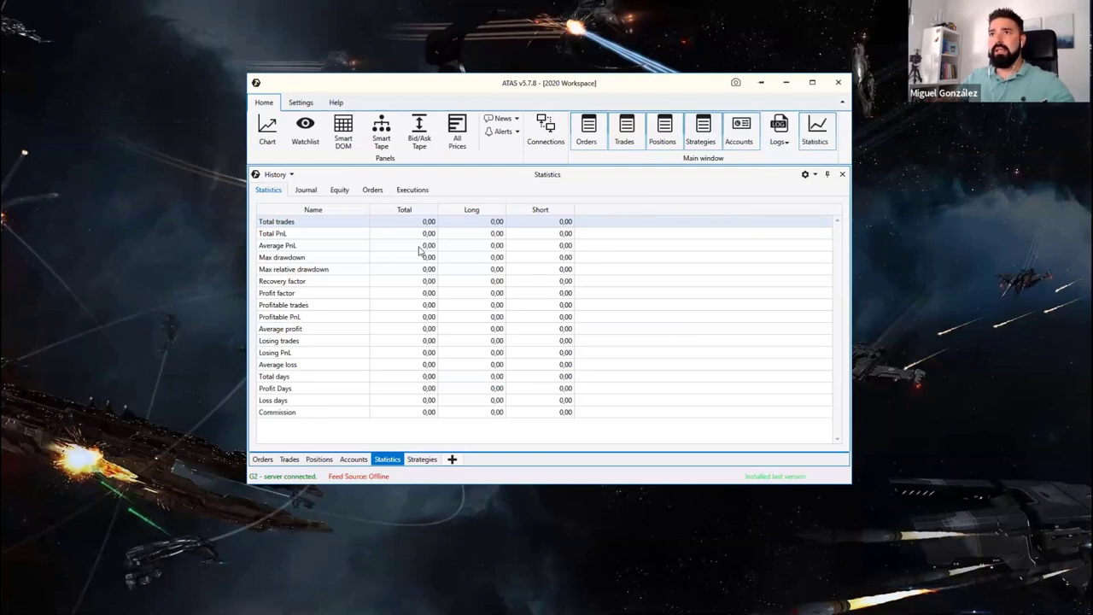
Set the statistics history period from 28/08/2020 to 30/09/2020.
left_click(289, 178)
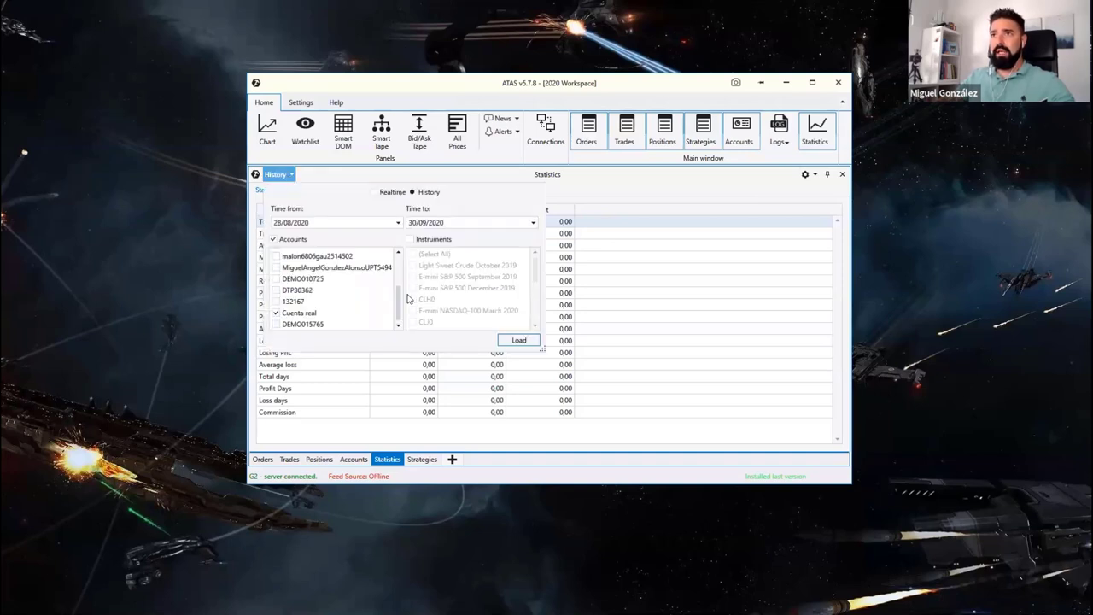
left_click(324, 221)
left_click(313, 223)
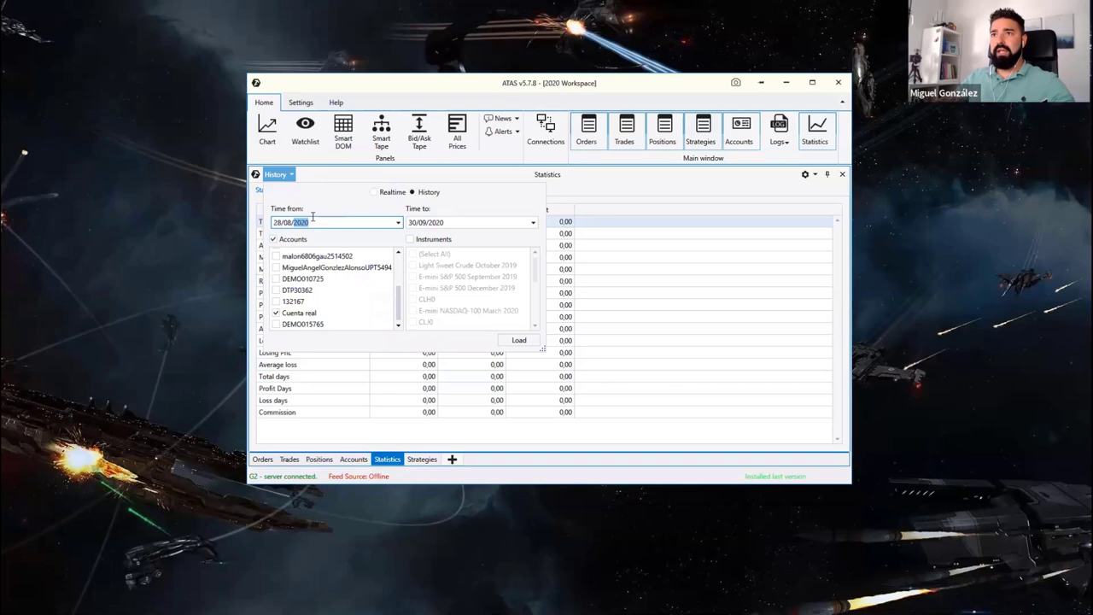
left_click(398, 222)
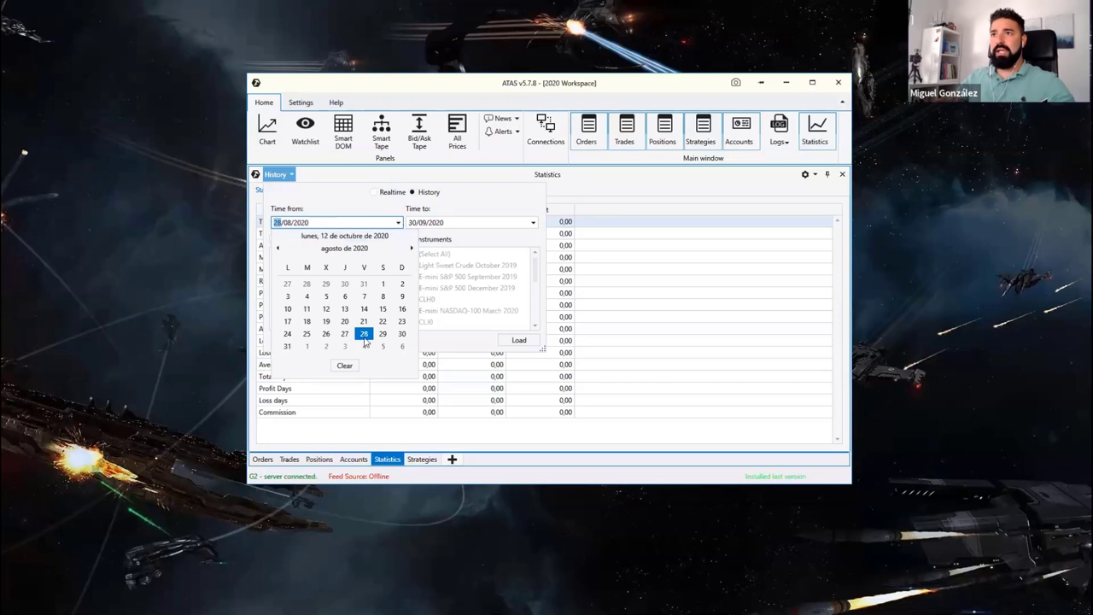
left_click(364, 334)
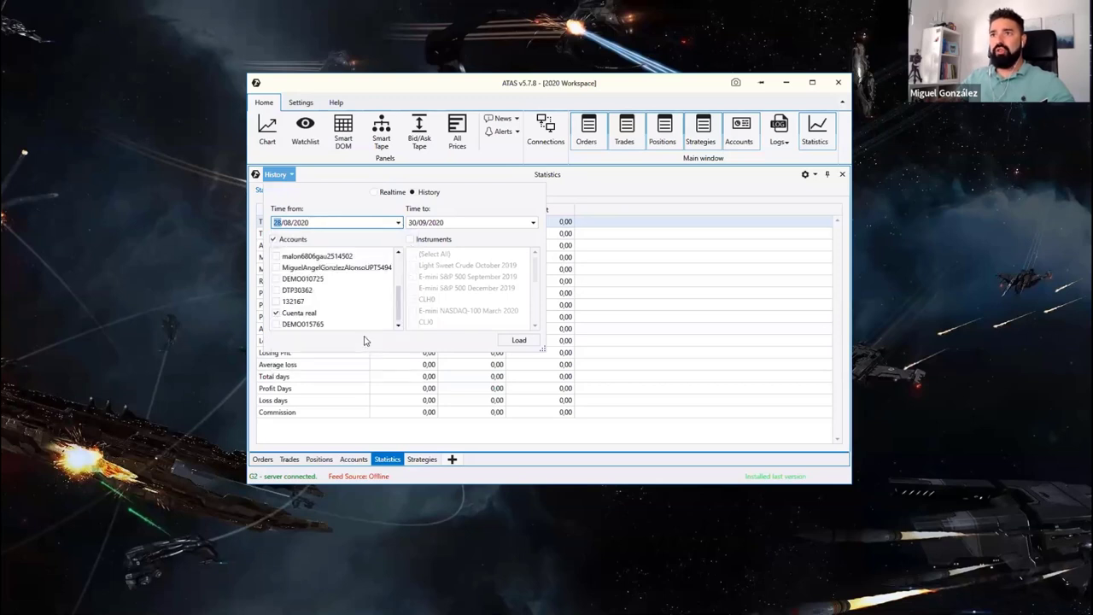
left_click(531, 225)
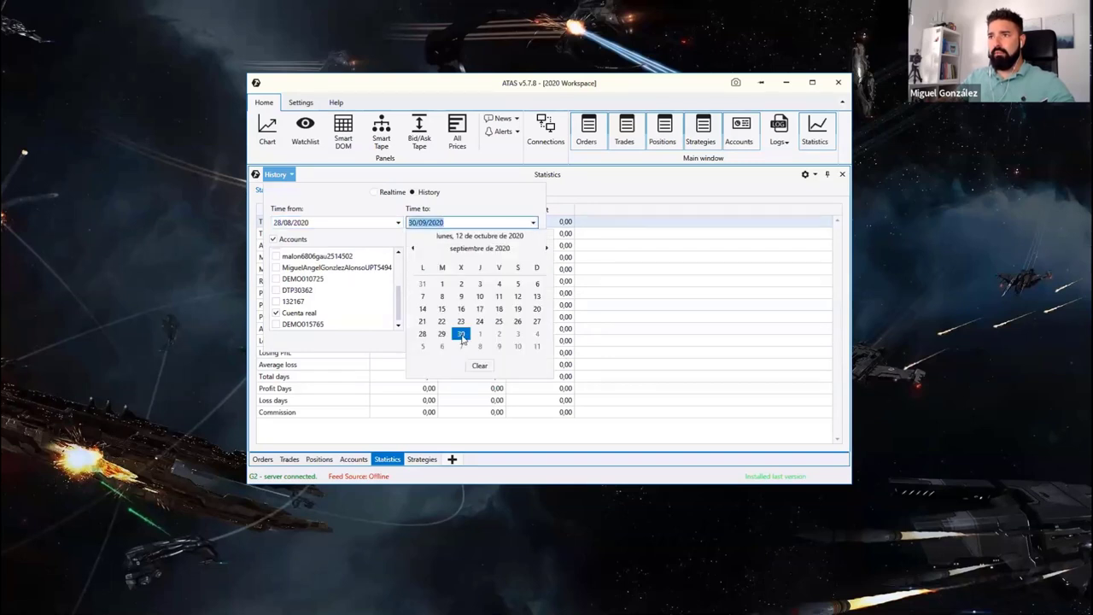
left_click(464, 334)
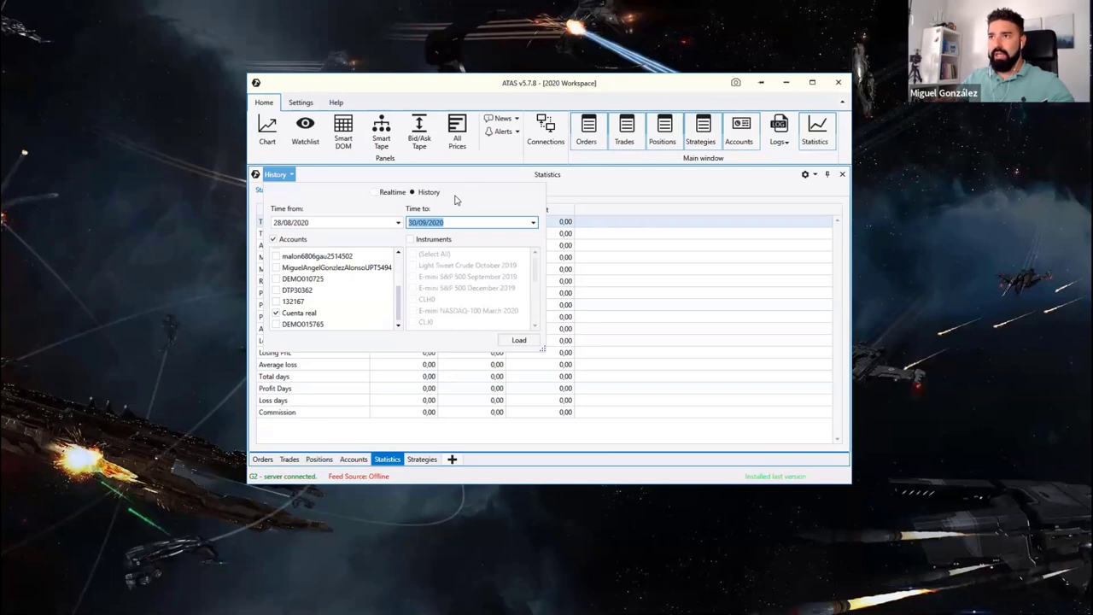
left_click_drag(399, 307, 337, 262)
left_click(273, 239)
left_click(273, 239)
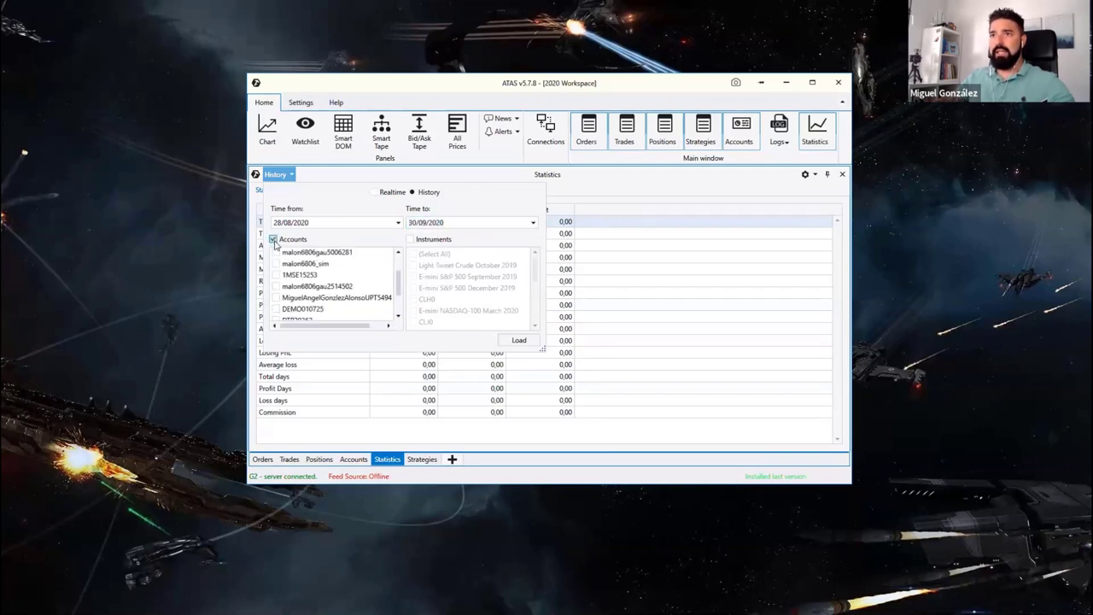
mouse_move(400, 282)
left_mouse_down()
mouse_move(400, 261)
mouse_move(400, 299)
left_mouse_up()
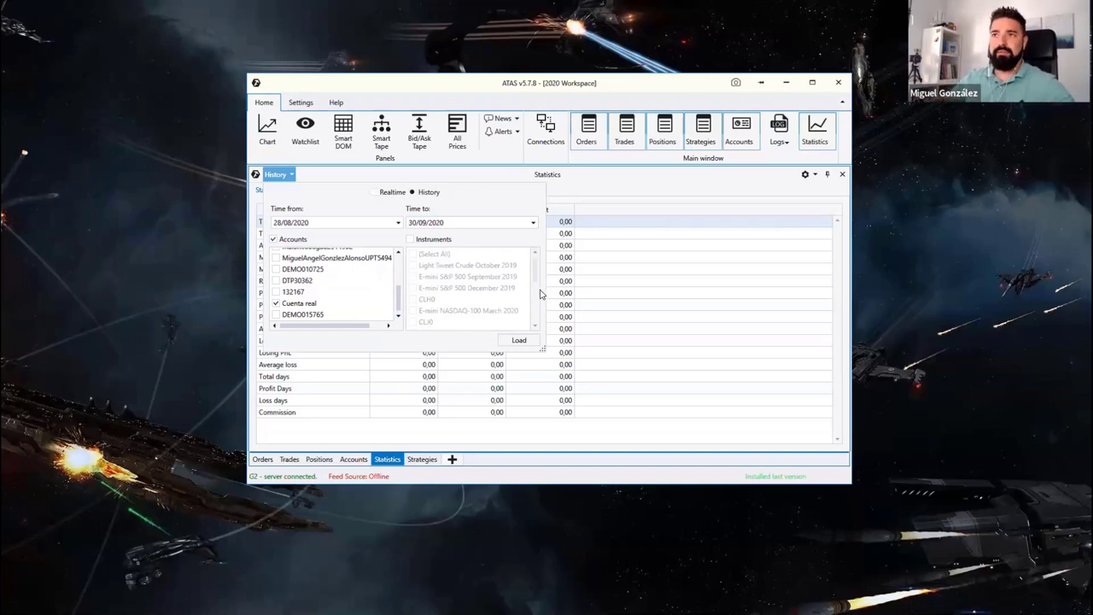
left_click(810, 441)
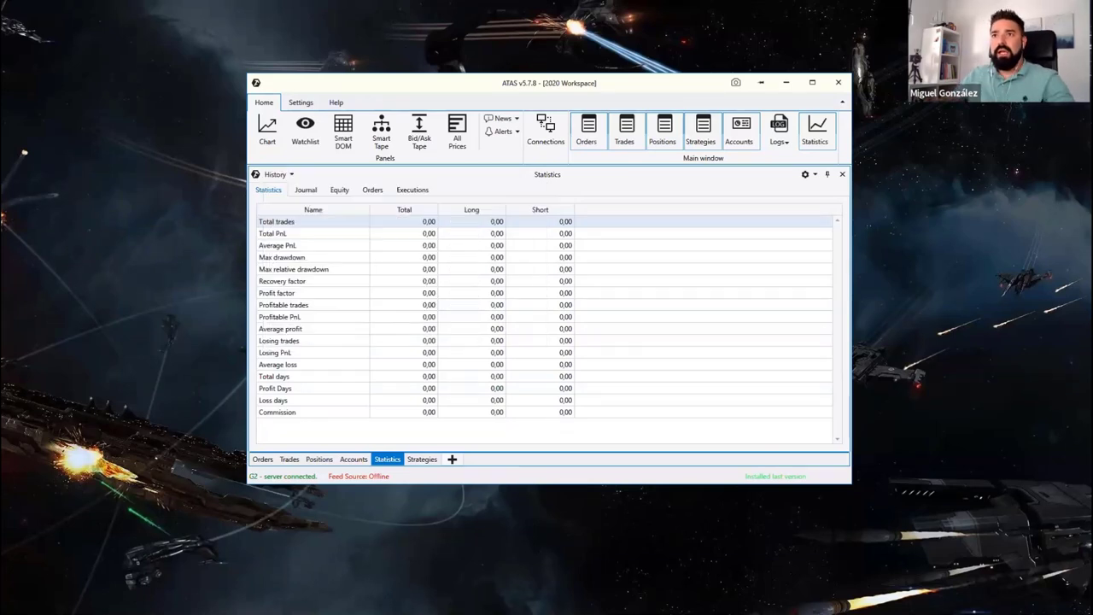
Select the two accounts listed directly above Cuenta real in the history filter and load their statistics.
left_click(275, 174)
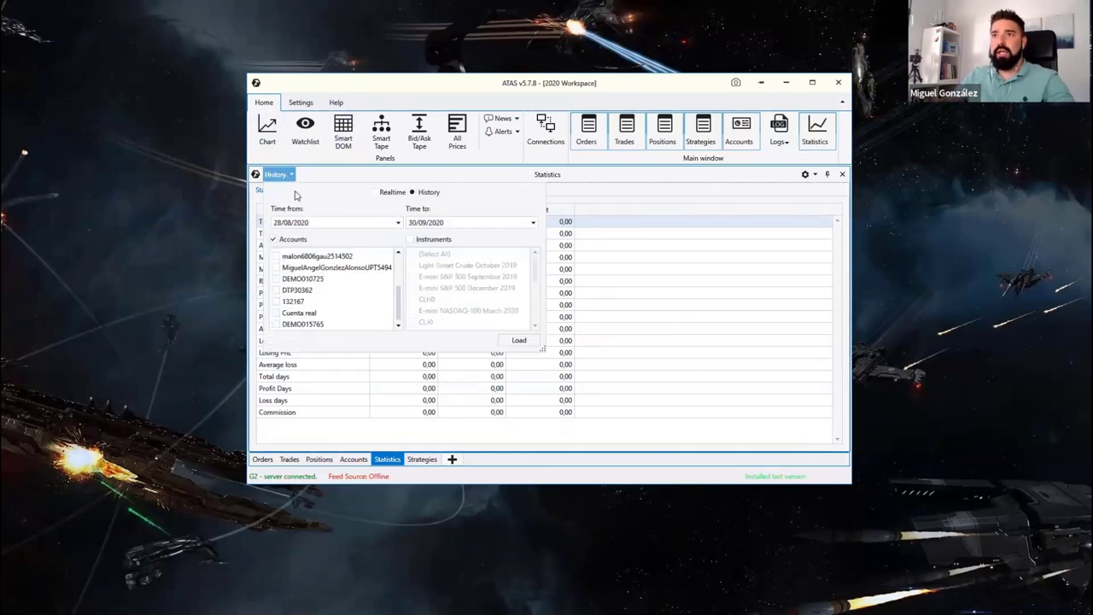
left_click(275, 290)
left_click(276, 301)
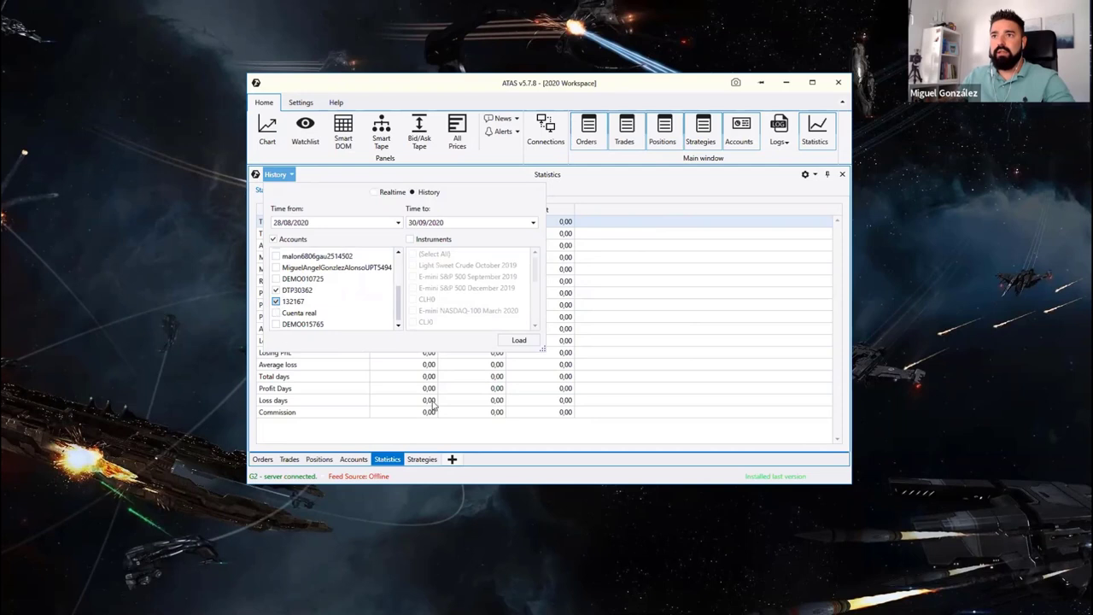
left_click(518, 343)
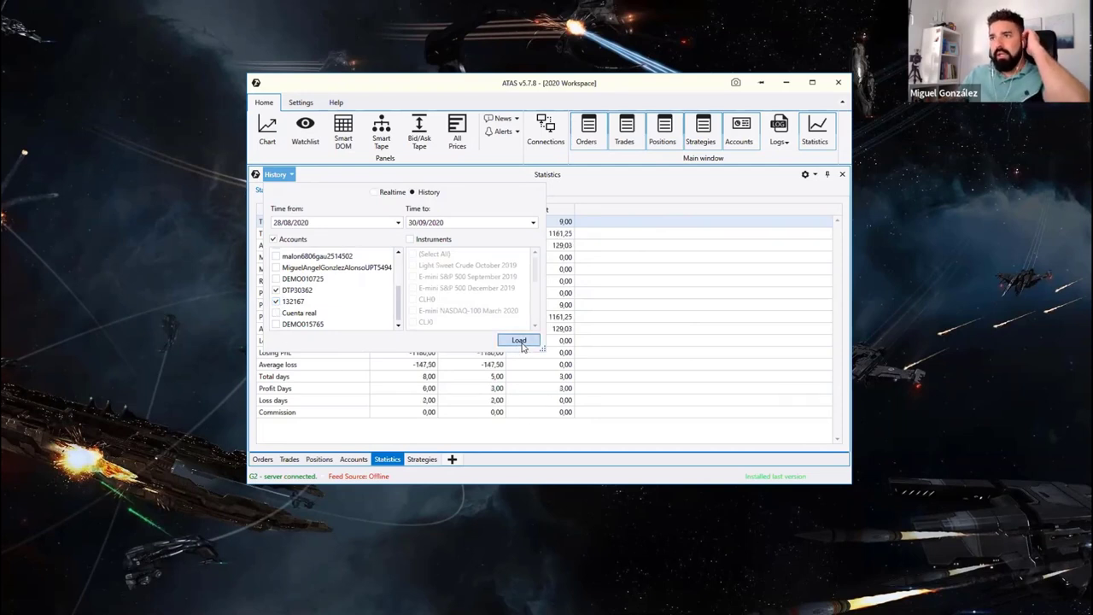
left_click(595, 174)
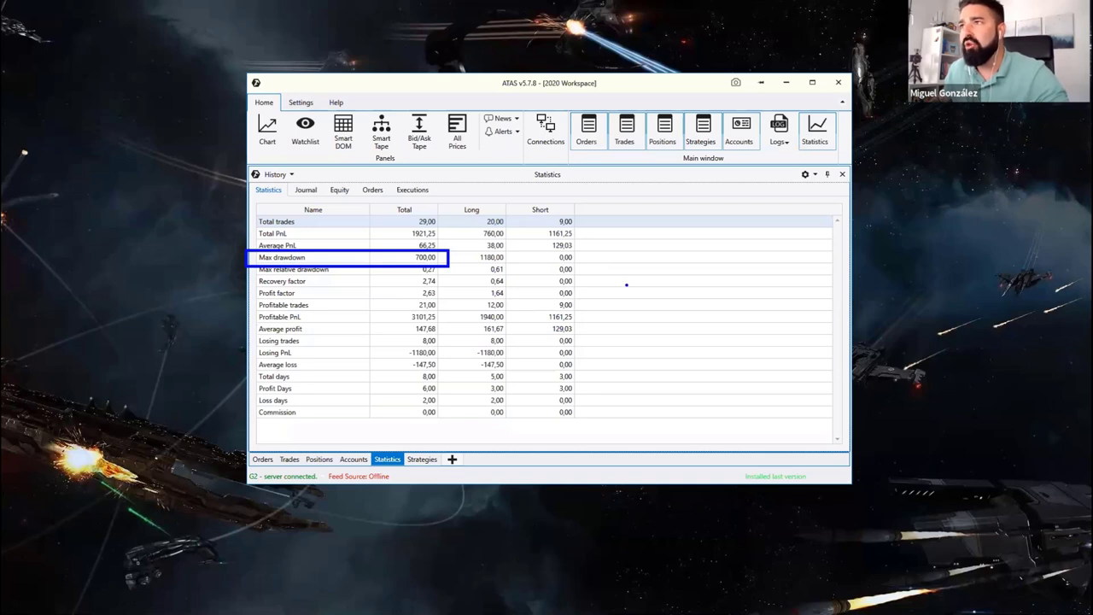
Handwrite 10% beside the statistics table as a note on the max drawdown and clear the annotations.
mouse_move(610, 301)
left_mouse_down()
mouse_move(645, 275)
mouse_move(642, 322)
left_mouse_up()
mouse_move(683, 274)
left_mouse_down()
mouse_move(663, 293)
mouse_move(701, 319)
mouse_move(670, 274)
left_mouse_up()
left_click_drag(706, 264, 714, 346)
mouse_move(740, 323)
left_mouse_down()
mouse_move(734, 343)
mouse_move(740, 314)
left_mouse_up()
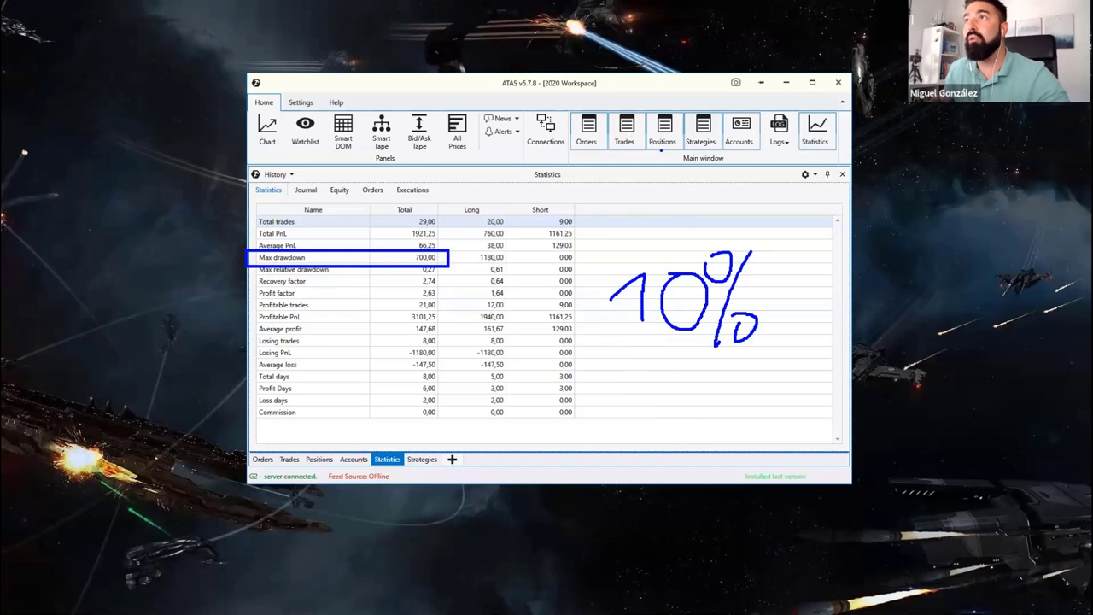
key("Escape")
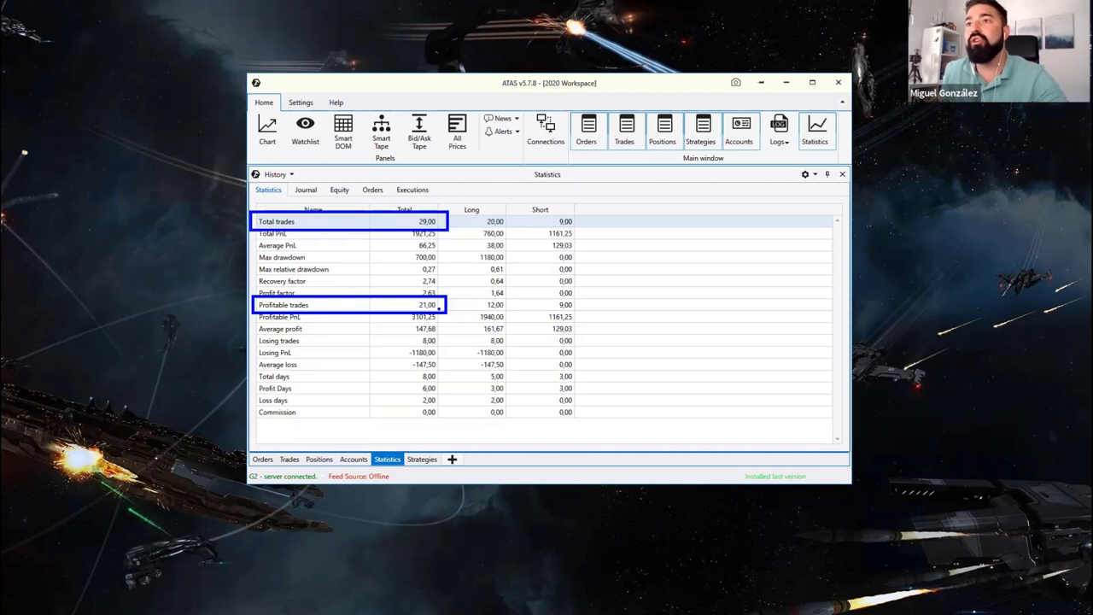
Box the Losing trades total and clear it, and annotate the average profit and loss with a handwritten 1:1 ratio before clearing.
mouse_move(251, 330)
left_mouse_down()
mouse_move(260, 342)
mouse_move(341, 351)
mouse_move(450, 347)
left_mouse_up()
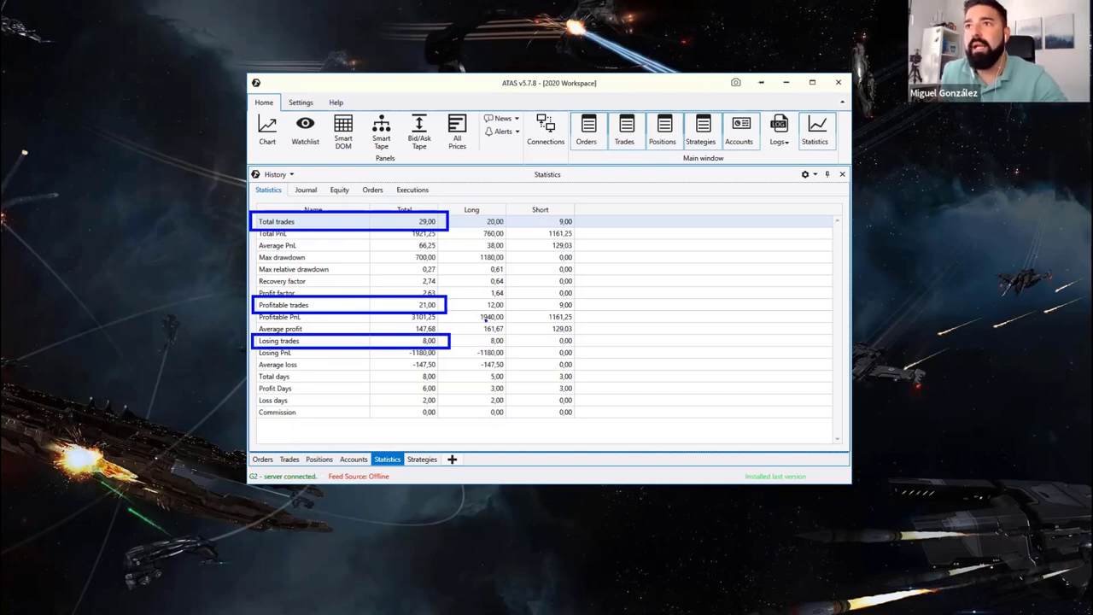
key("Escape")
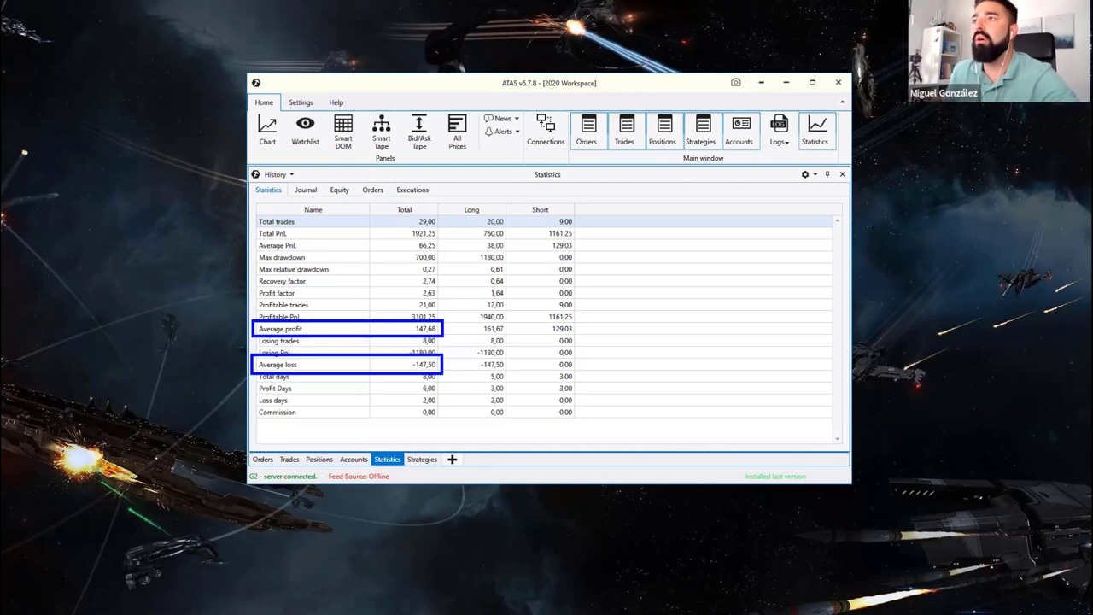
mouse_move(614, 298)
left_mouse_down()
mouse_move(636, 283)
mouse_move(639, 324)
mouse_move(710, 261)
mouse_move(714, 355)
left_mouse_up()
left_click(665, 297)
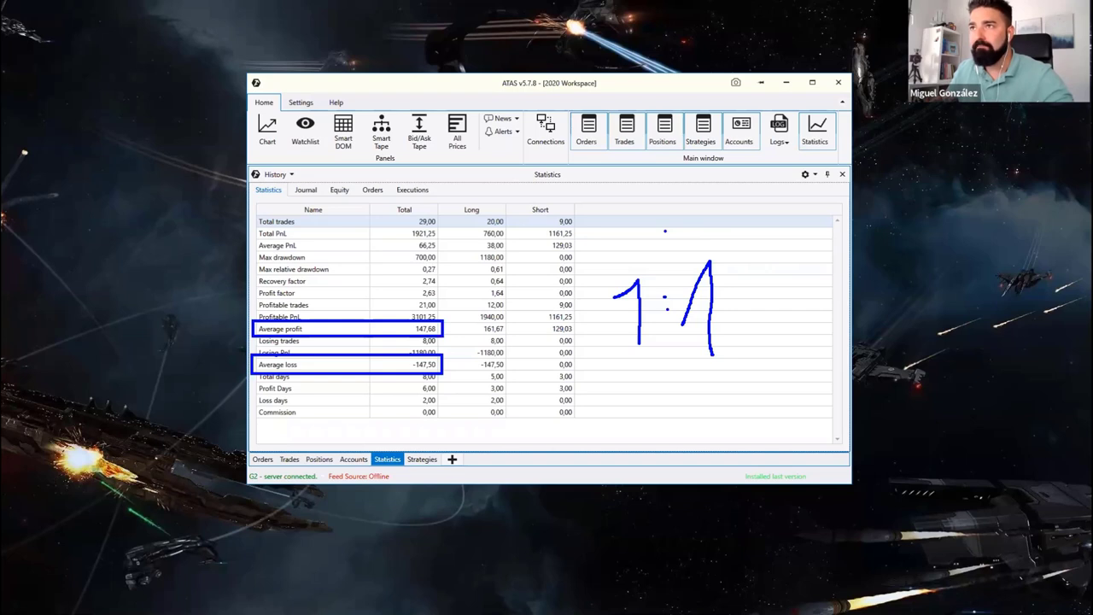
key("Escape")
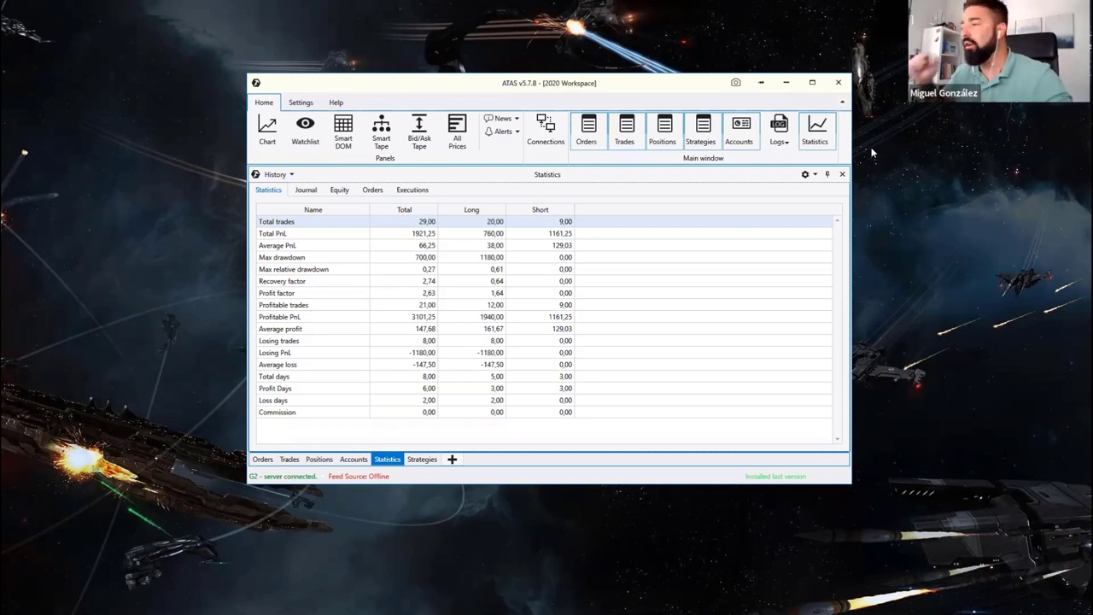
Switch to the Septiembre '20 Excel workbook and examine the statistics and the PORCENTAJE ACIERTOS chart on the Balance Mensual sheet.
key("alt+Tab")
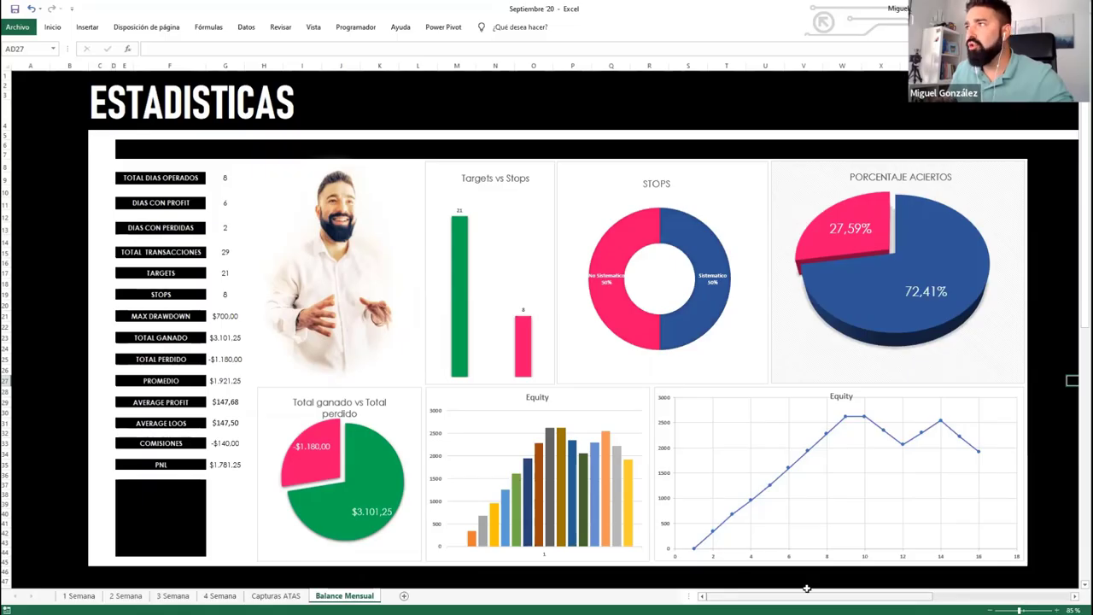
left_click(1000, 346)
left_click(1034, 339)
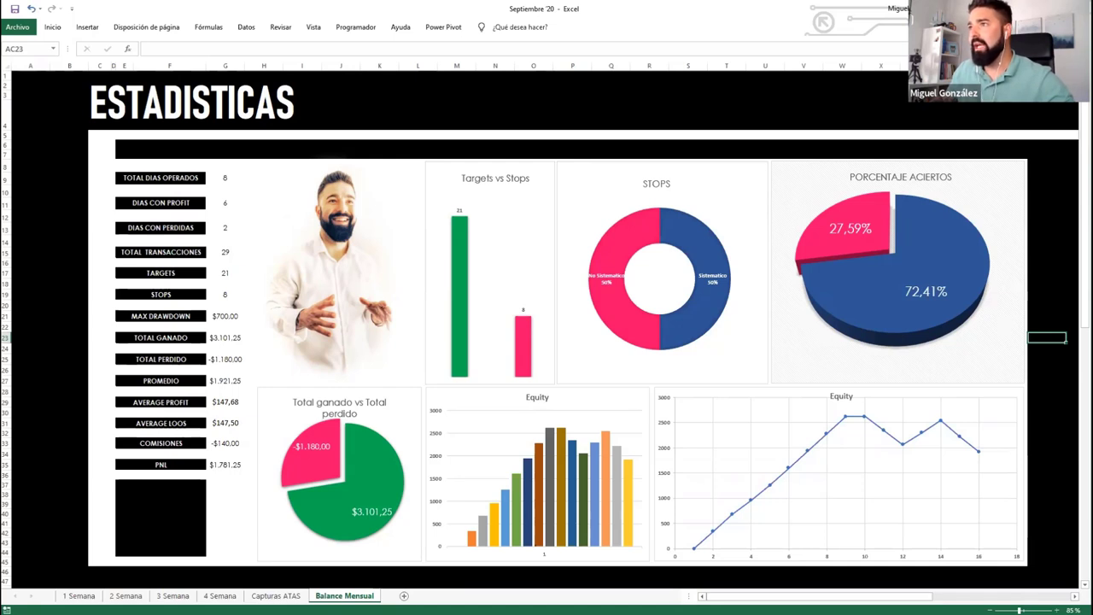
mouse_move(946, 314)
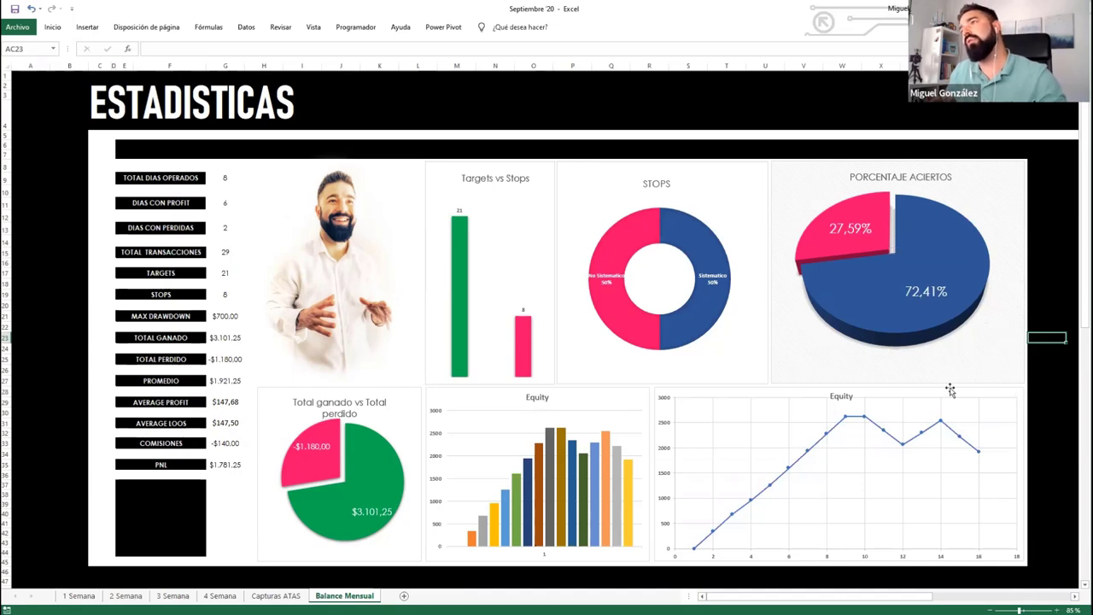
mouse_move(835, 268)
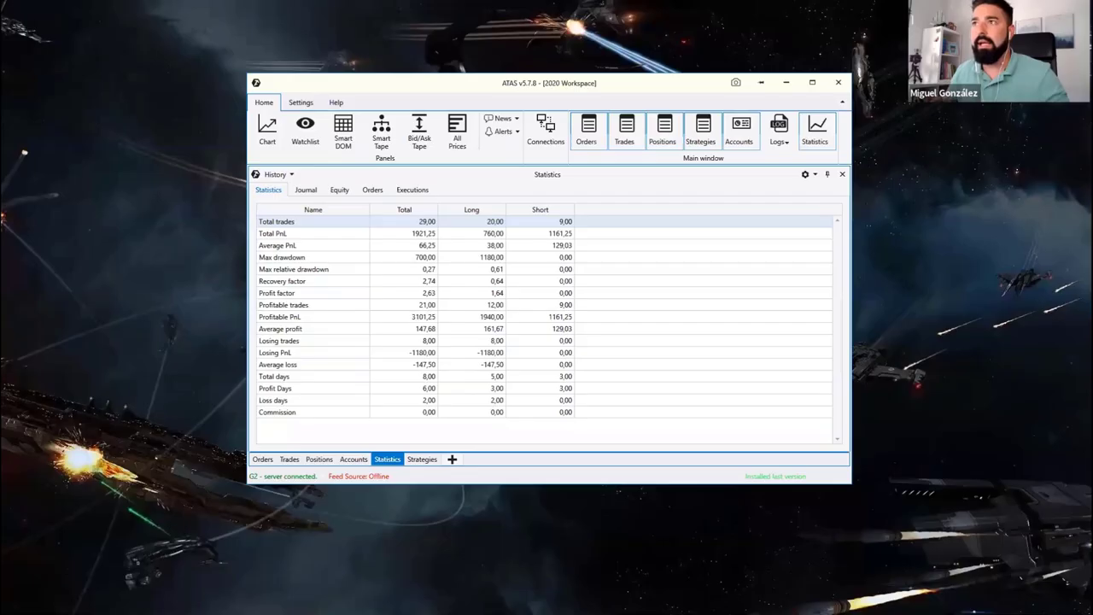
Reposition the ATAS window and draw boxes around the Total trades and Profitable trades totals.
left_click_drag(350, 85, 427, 86)
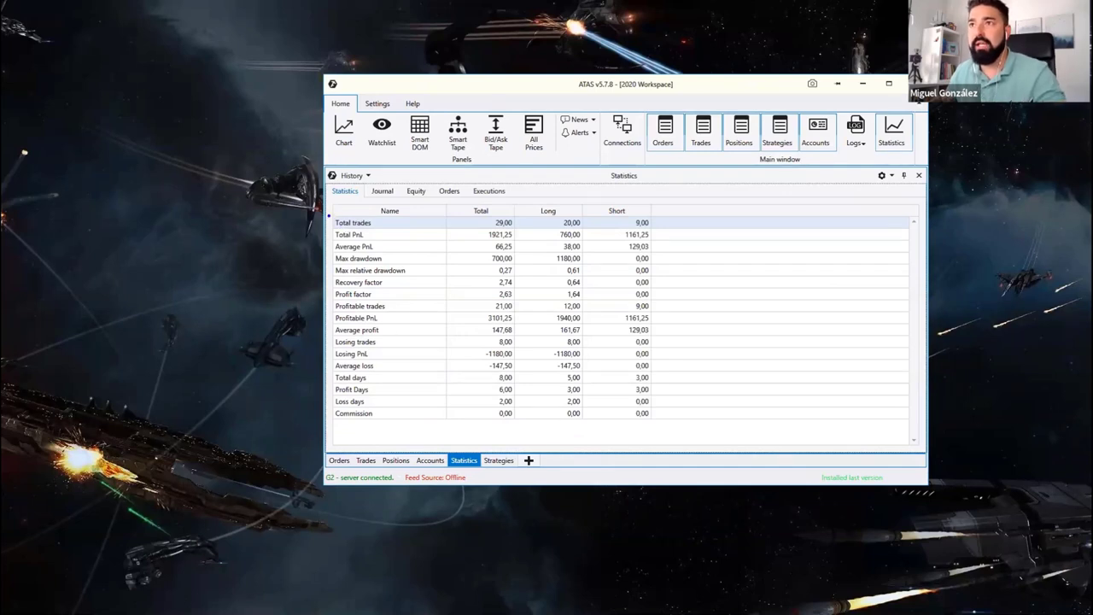
mouse_move(328, 210)
left_mouse_down()
mouse_move(396, 236)
mouse_move(528, 231)
left_mouse_up()
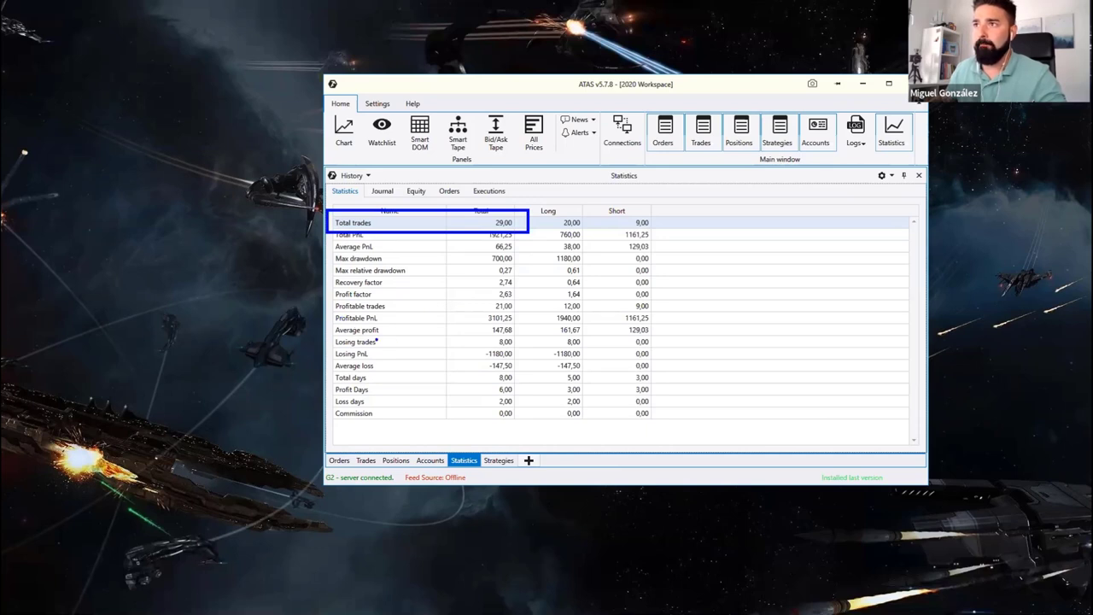
mouse_move(326, 296)
left_mouse_down()
mouse_move(379, 316)
mouse_move(526, 316)
left_mouse_up()
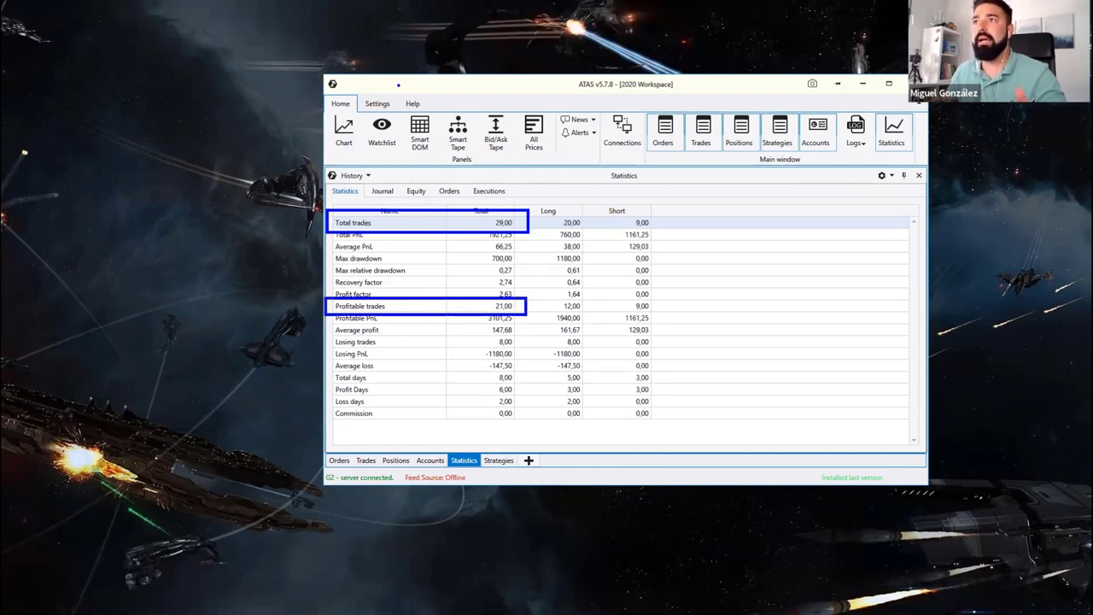
Handwrite a rule of three above the statistics table, relating 29 to 100 and 21 to X.
left_click_drag(411, 87, 453, 132)
mouse_move(502, 85)
left_mouse_down()
mouse_move(507, 137)
mouse_move(530, 114)
mouse_move(680, 103)
mouse_move(756, 139)
left_mouse_up()
left_click_drag(807, 94, 805, 82)
mouse_move(880, 106)
left_mouse_down()
mouse_move(940, 106)
mouse_move(866, 89)
left_mouse_up()
left_click_drag(416, 152, 469, 197)
left_click_drag(493, 143, 490, 196)
left_click_drag(552, 178, 745, 179)
left_click_drag(827, 159, 753, 193)
left_click_drag(774, 149, 834, 200)
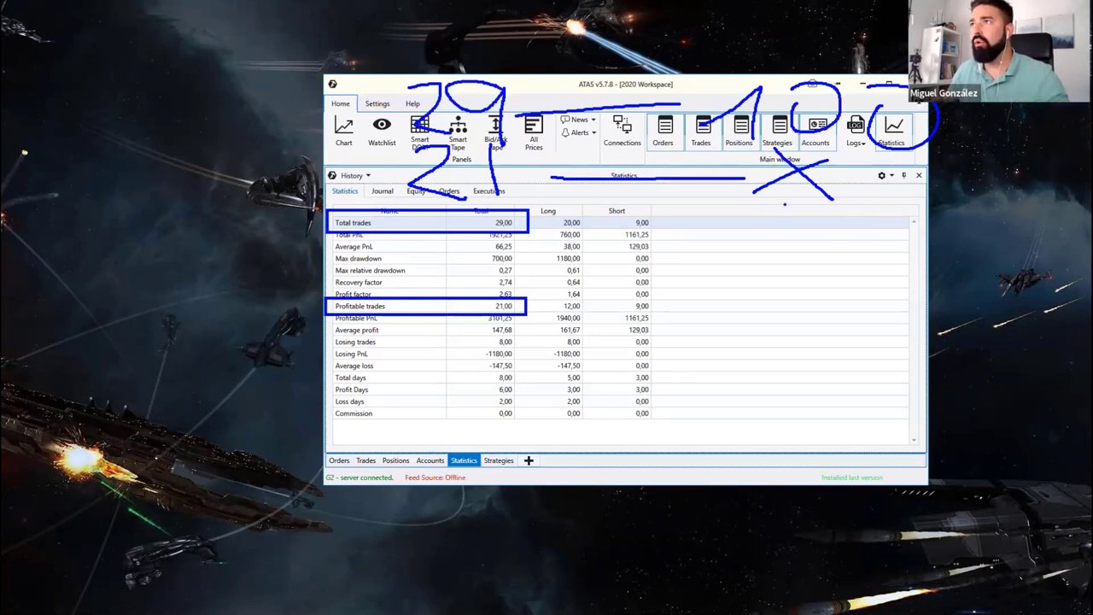
Handwrite the formula 21 x 100 over 29 beside the statistics and clear all the annotations.
mouse_move(696, 261)
left_mouse_down()
mouse_move(684, 290)
mouse_move(726, 295)
left_mouse_up()
mouse_move(752, 251)
left_mouse_down()
mouse_move(754, 300)
mouse_move(820, 301)
left_mouse_up()
left_click_drag(816, 274, 795, 304)
left_click_drag(848, 253, 846, 290)
mouse_move(870, 253)
left_mouse_down()
mouse_move(871, 289)
mouse_move(866, 252)
mouse_move(928, 269)
mouse_move(887, 252)
left_mouse_up()
left_click_drag(701, 327, 907, 324)
mouse_move(762, 352)
left_mouse_down()
mouse_move(782, 345)
mouse_move(814, 401)
left_mouse_up()
left_click_drag(854, 346, 854, 410)
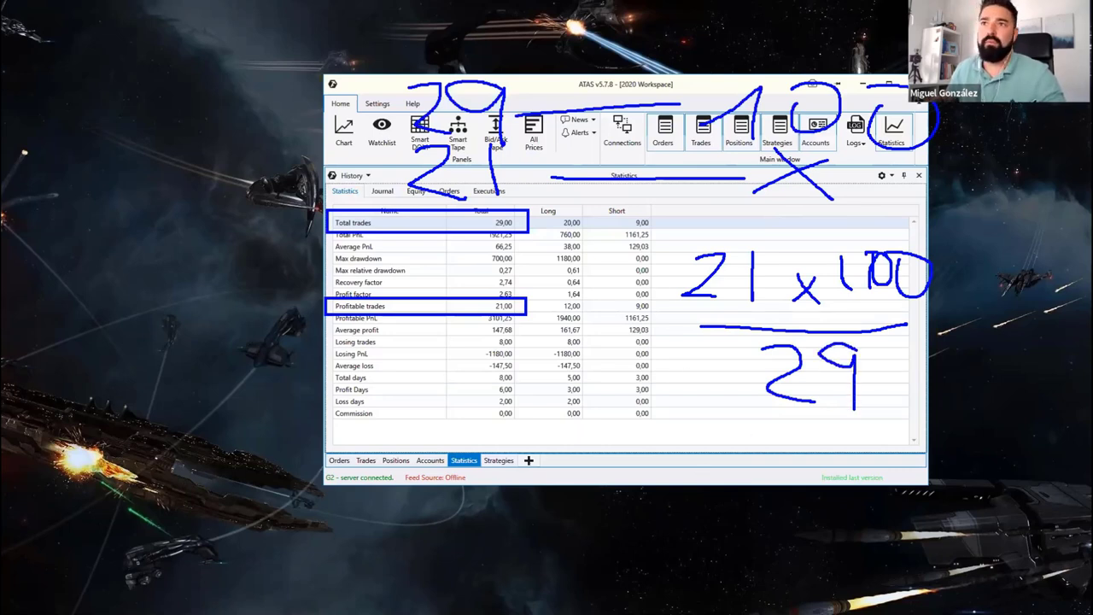
key("Escape")
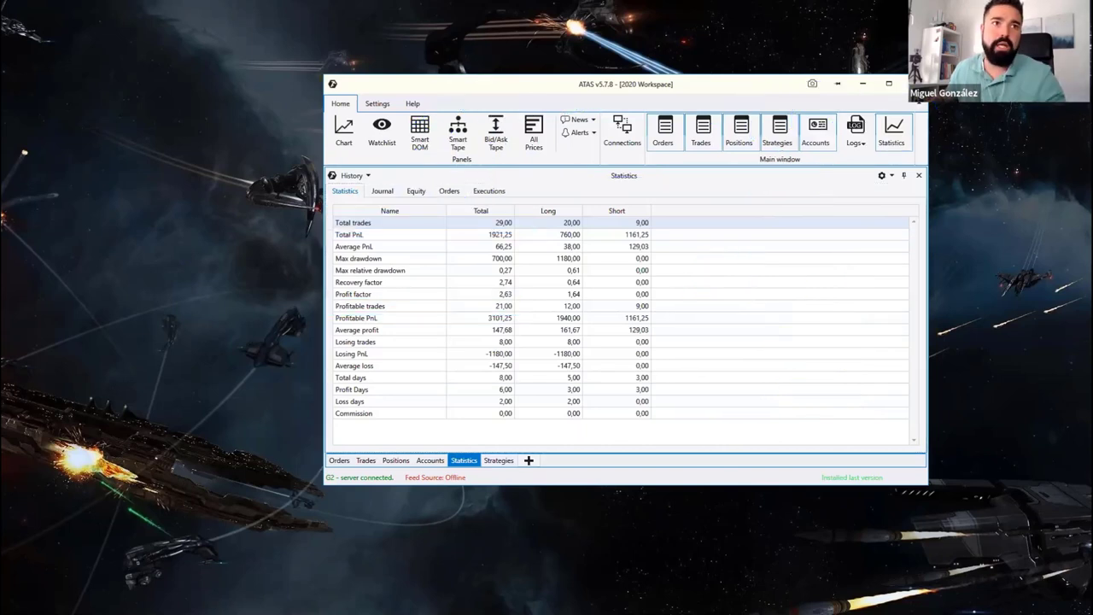
Switch to the Windows Calculator, move the ATAS window clear of it, and multiply 21 by 100.
key("alt+Tab")
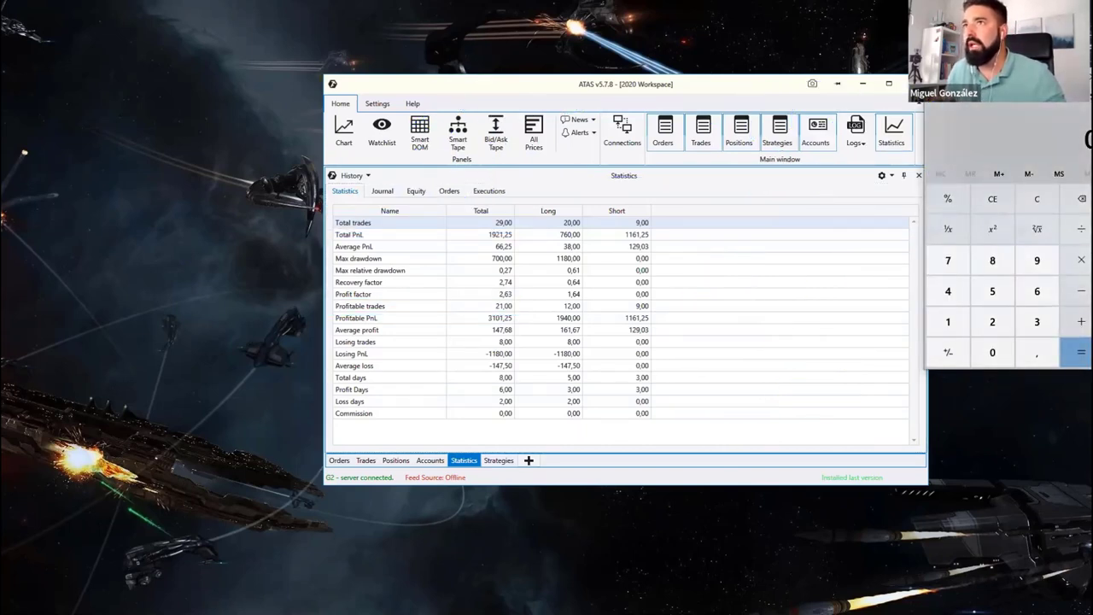
left_click_drag(603, 83, 347, 89)
left_click(788, 363)
left_click(746, 366)
left_click(874, 301)
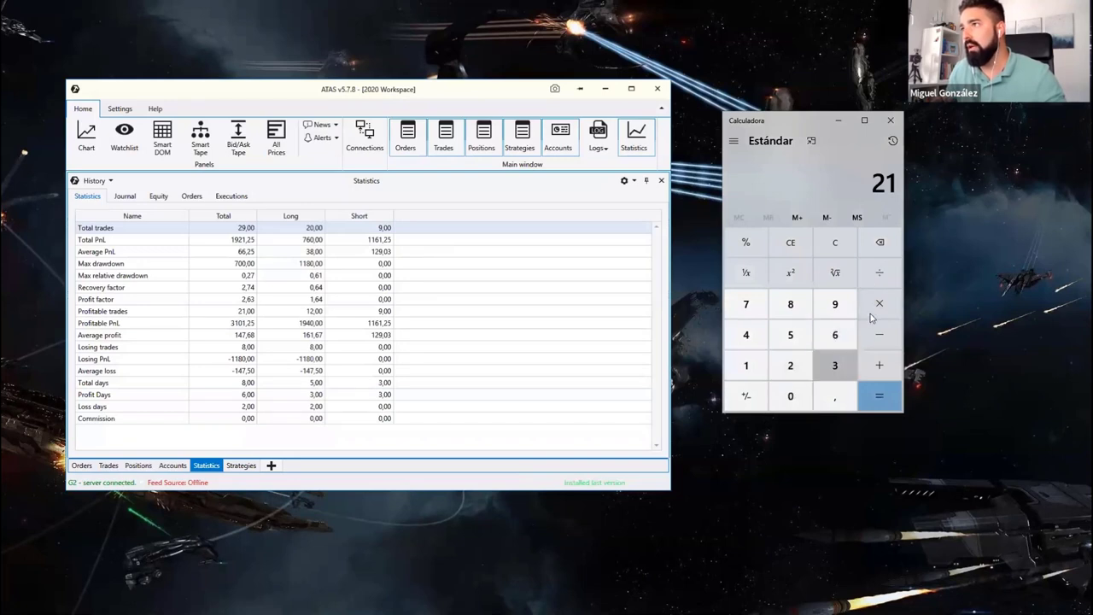
left_click(746, 366)
left_click(790, 396)
left_click(790, 396)
left_click(879, 396)
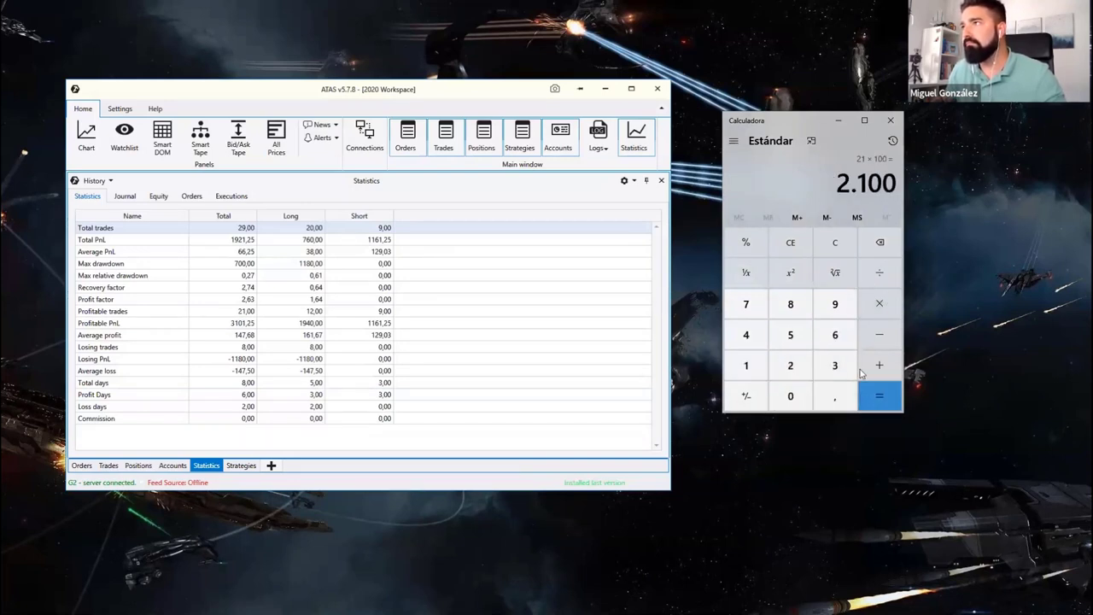
Divide the product by 29 to get the hit rate and move the calculator farther from the statistics window.
left_click(873, 278)
left_click(790, 365)
left_click(836, 304)
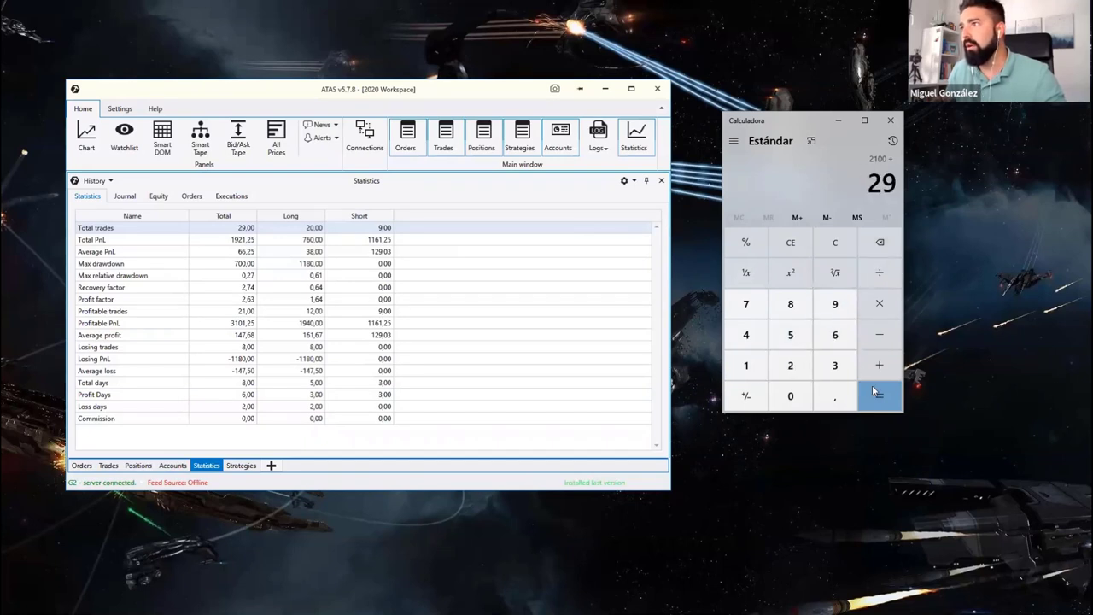
left_click(879, 396)
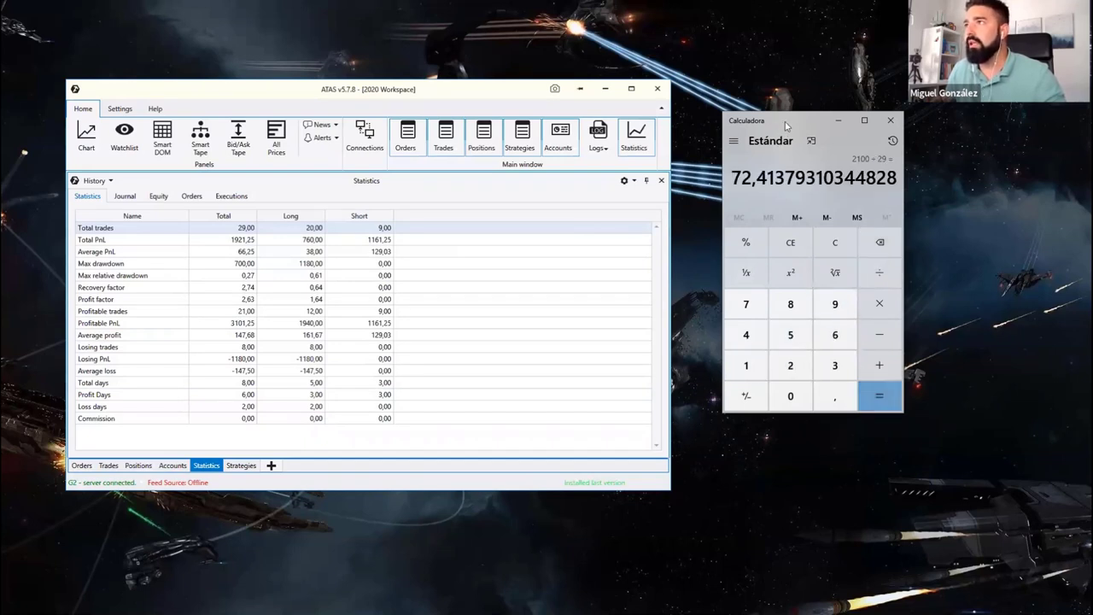
left_click_drag(779, 127, 905, 124)
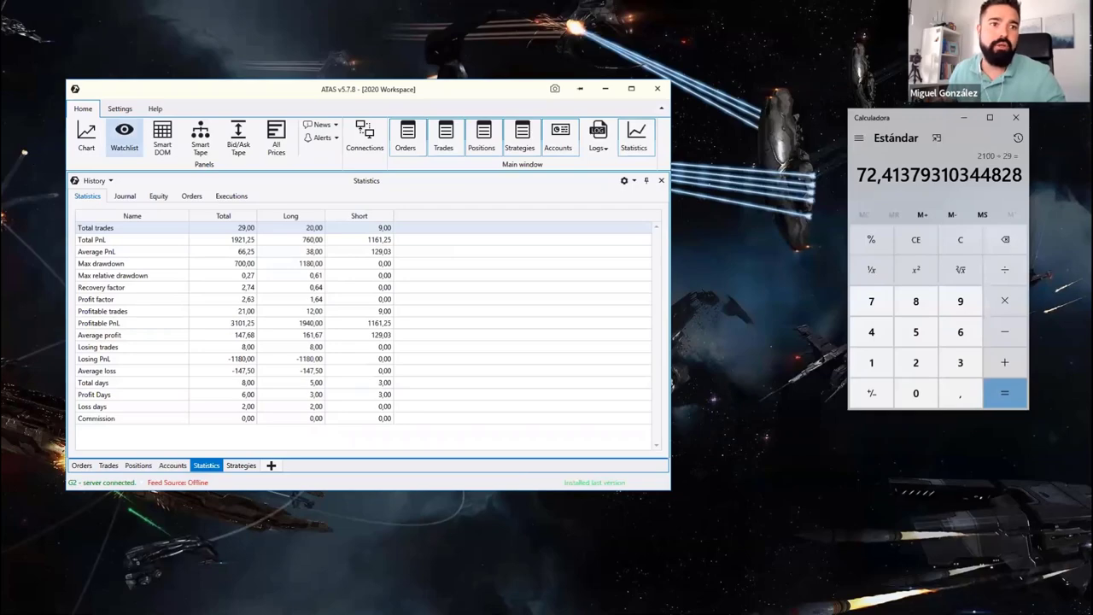
Show the trade journal in the ATAS statistics, minimize the calculator, and reposition and enlarge the ATAS window to fit all trades.
key("alt+Tab")
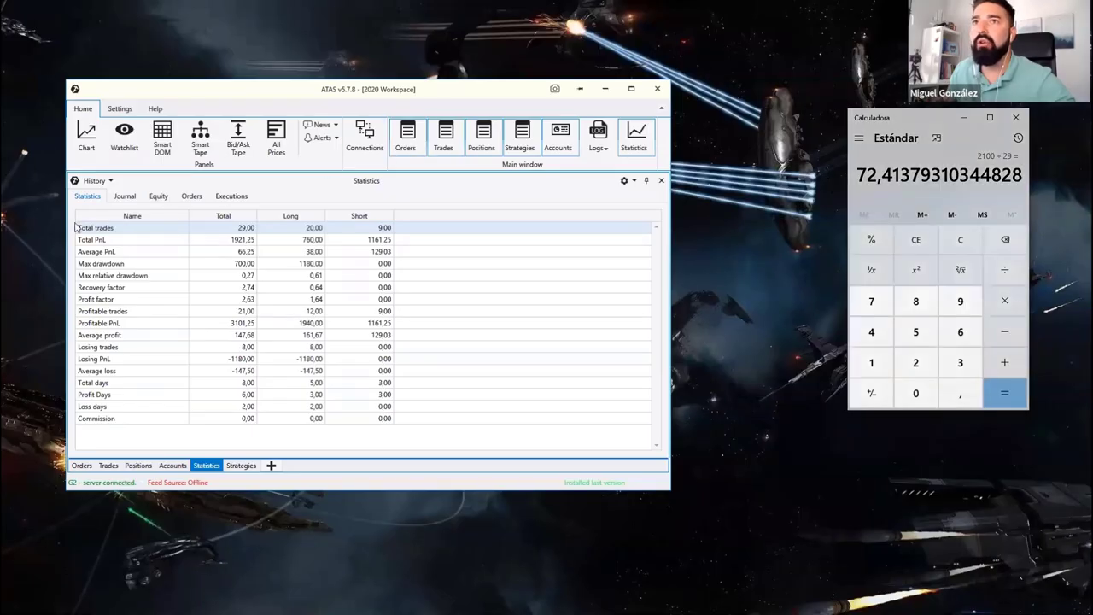
left_click(124, 196)
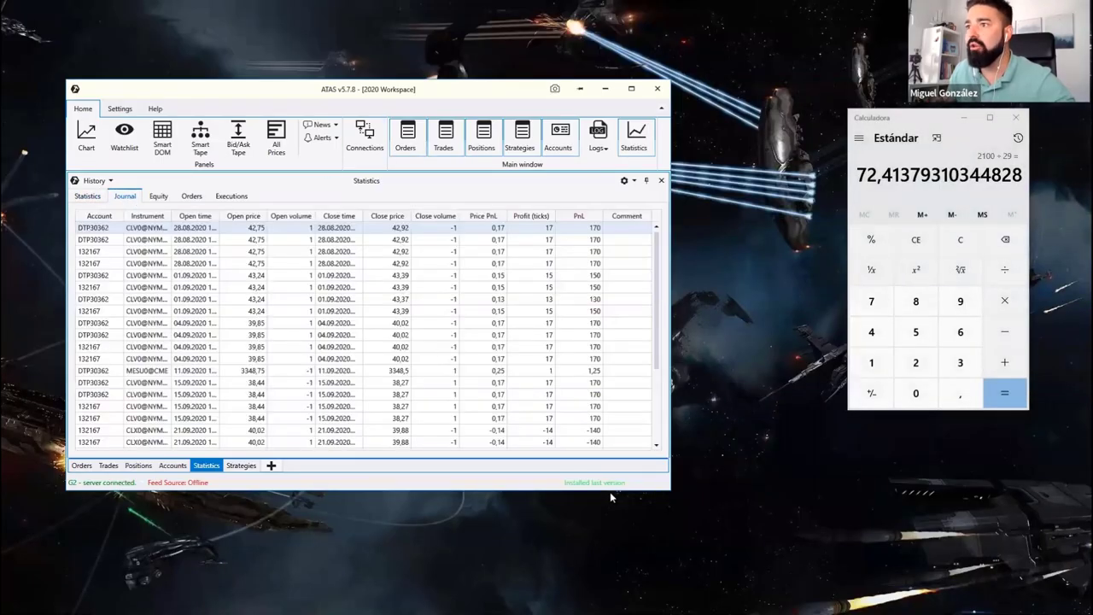
left_click(963, 117)
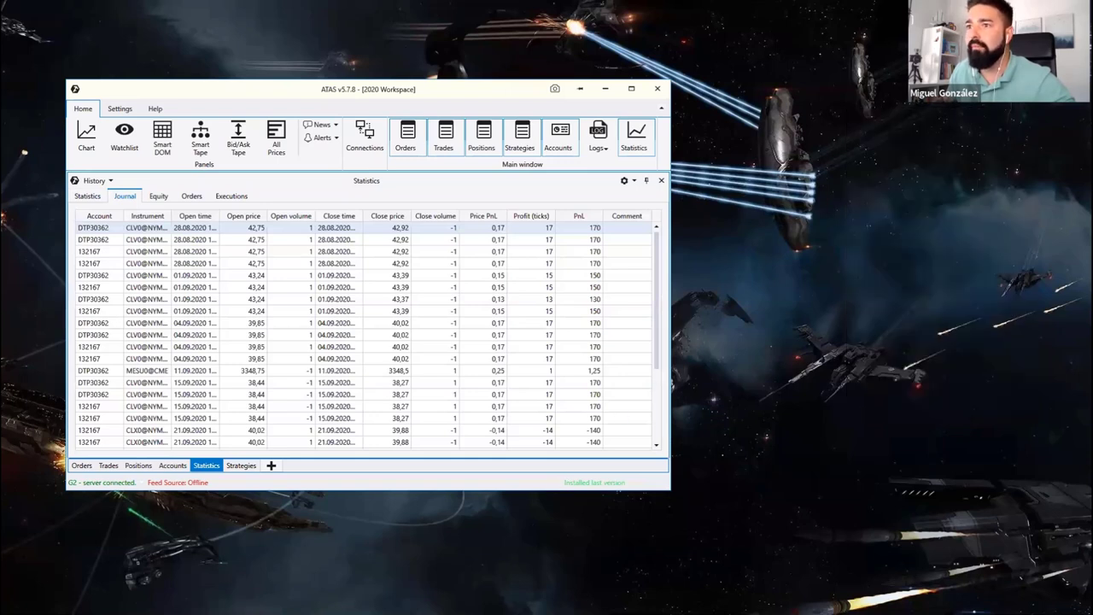
left_click_drag(556, 488, 555, 598)
left_click_drag(424, 88, 596, 33)
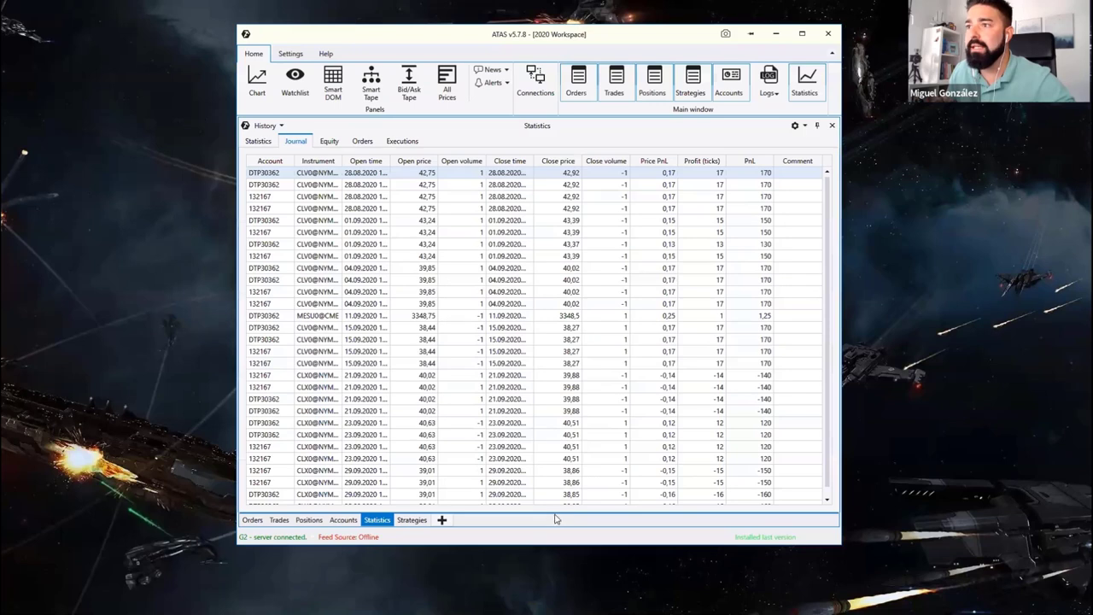
left_click_drag(556, 543, 556, 563)
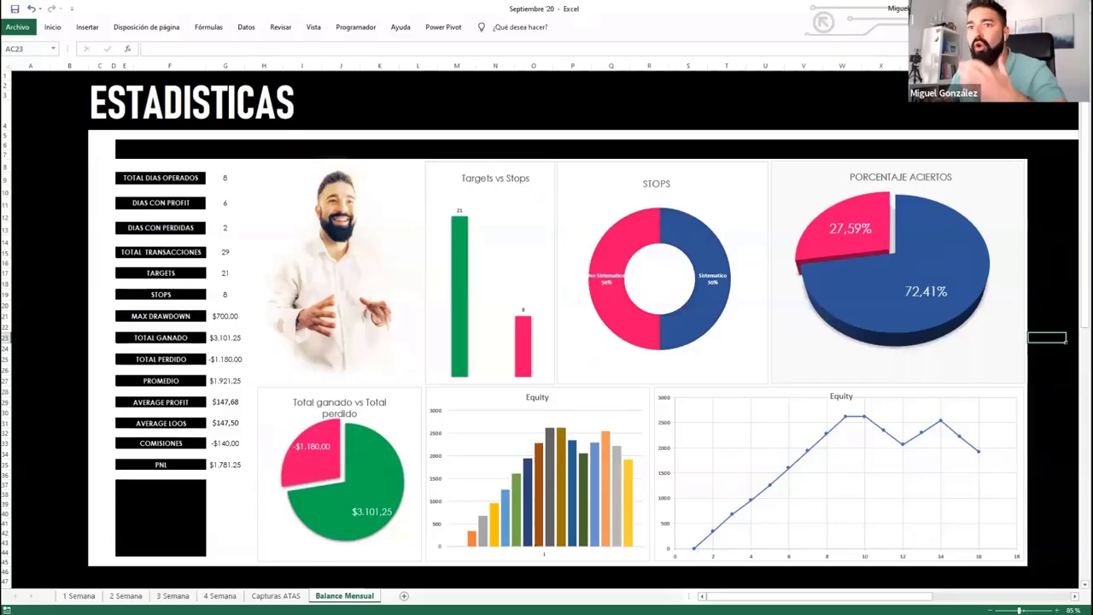
Switch to the Septiembre '20 Excel workbook, look through the 1 Semana to 4 Semana trade records and return to Balance Mensual.
left_click(79, 595)
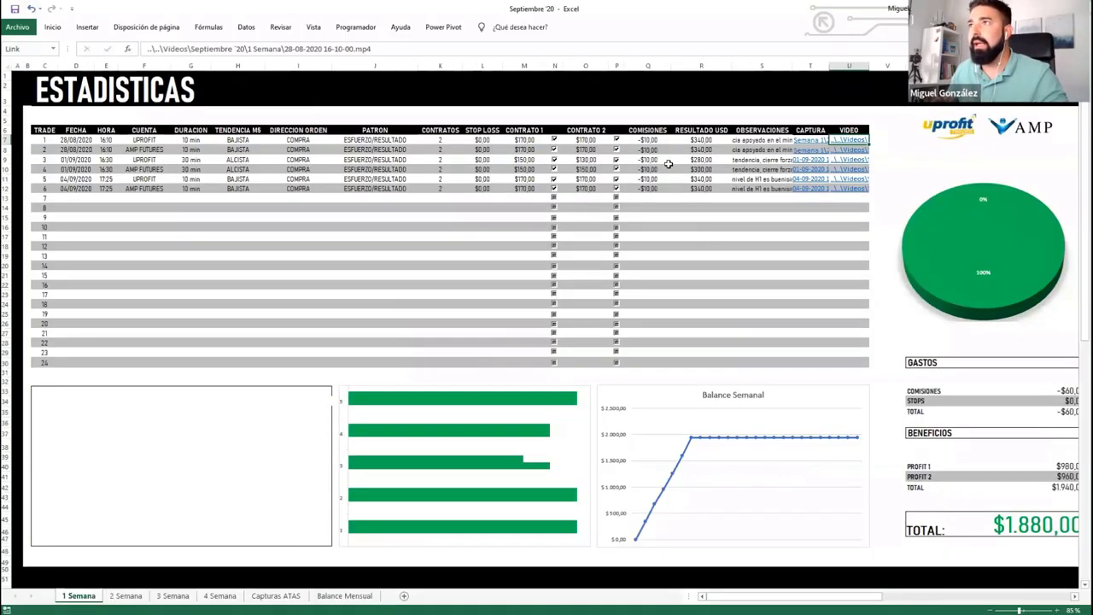
left_click(125, 595)
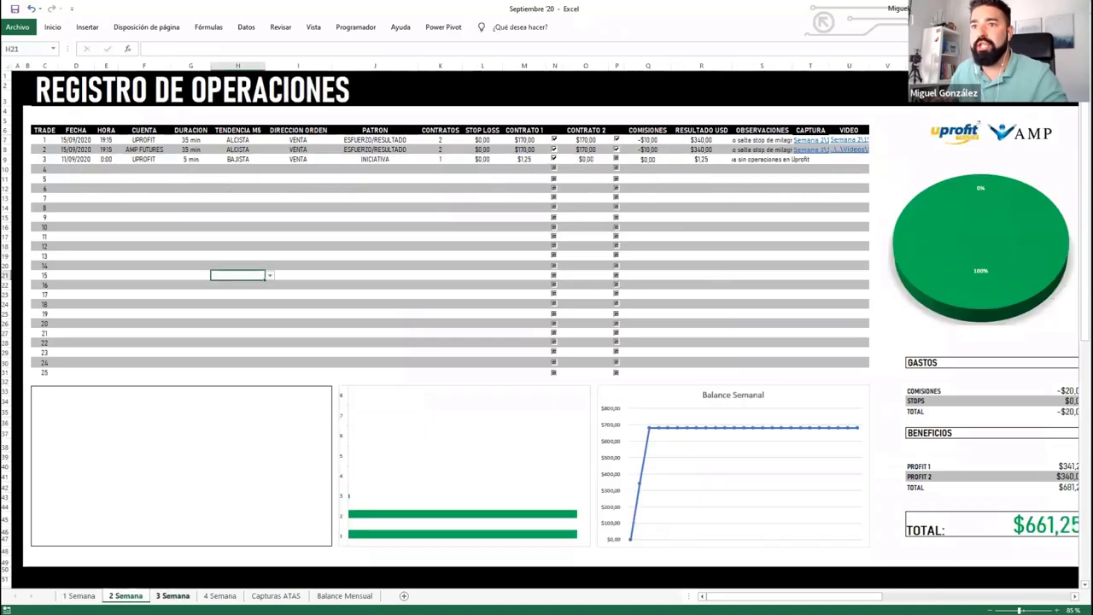
left_click(172, 595)
left_click(220, 595)
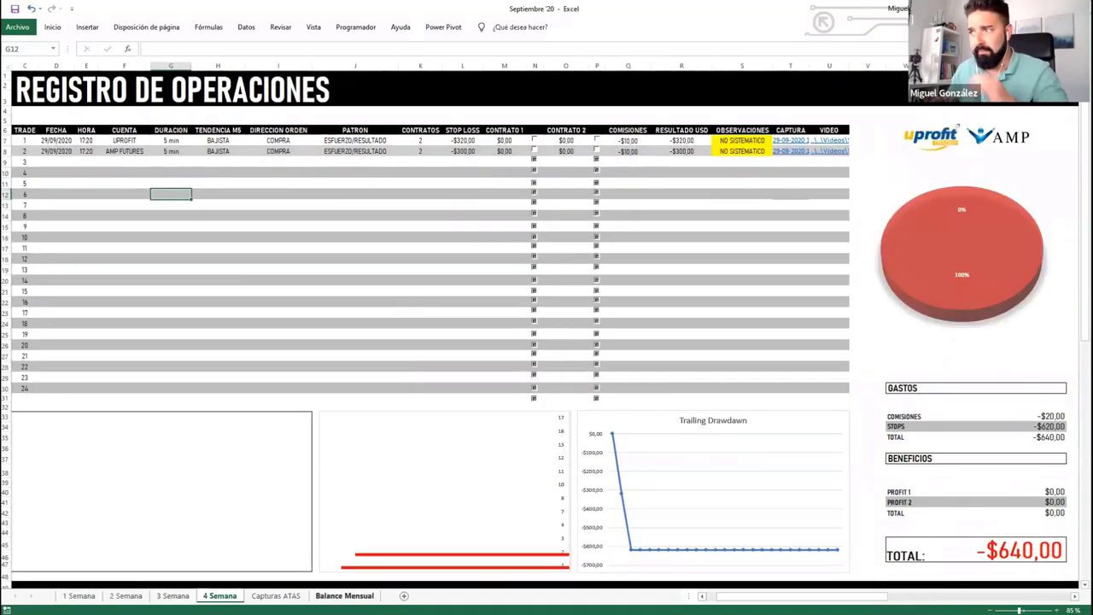
left_click(344, 596)
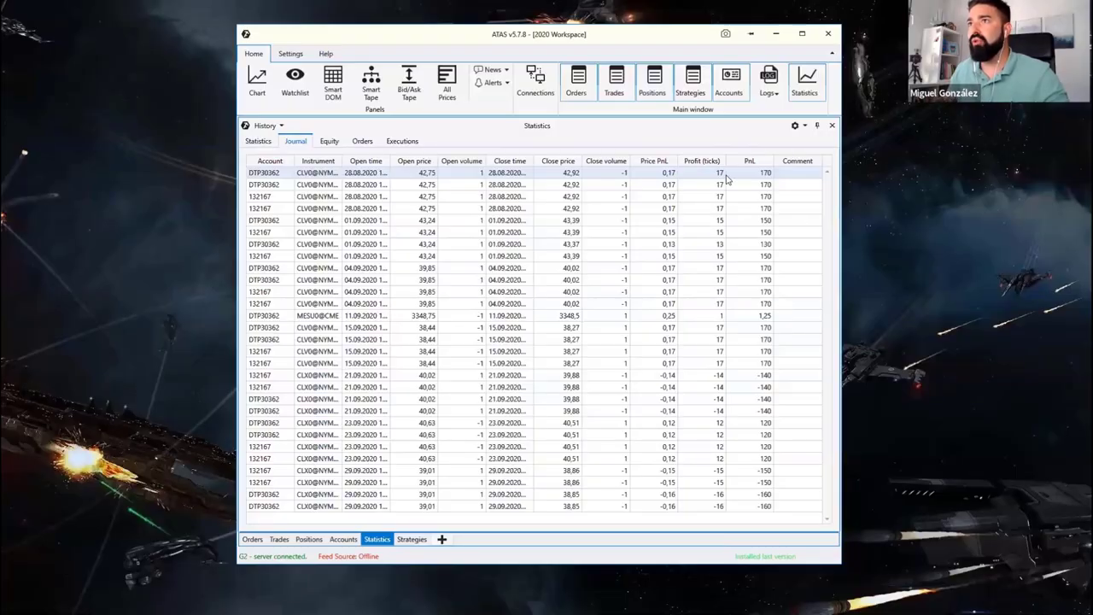
In the ATAS journal, mark the PnL column and one 04.09.2020 trade with its open price, close price and PnL, and clear the annotations.
left_click(764, 175)
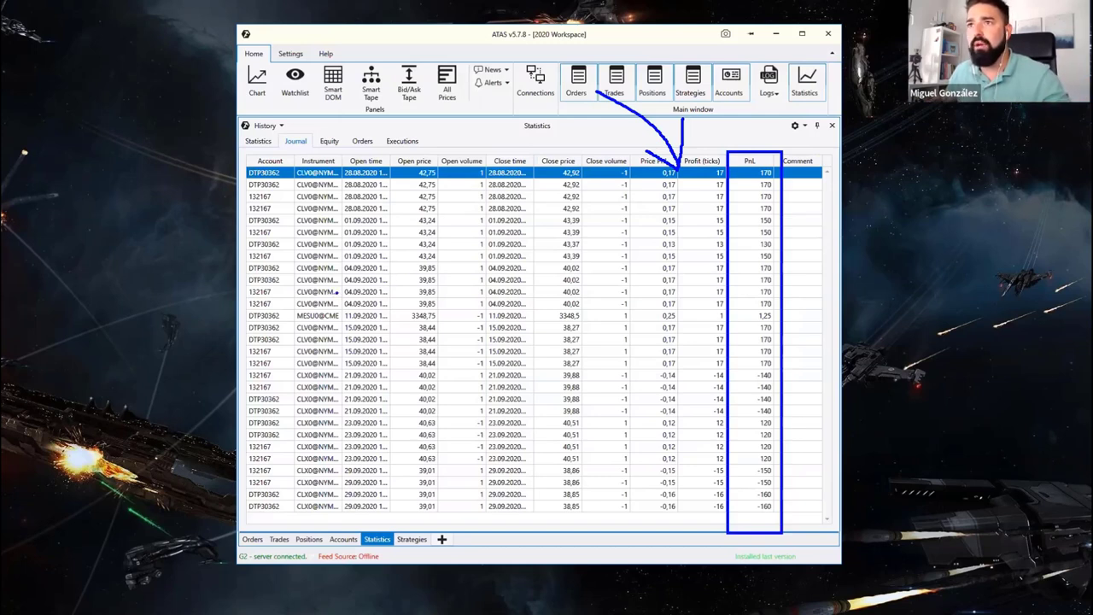
left_click_drag(246, 287, 398, 298)
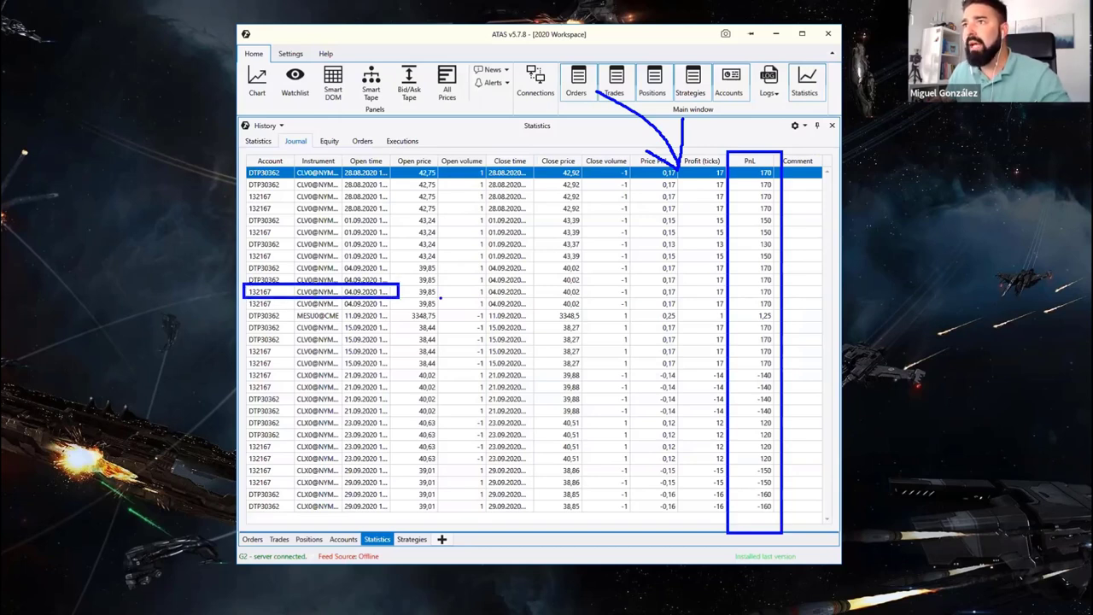
left_click_drag(427, 285, 436, 297)
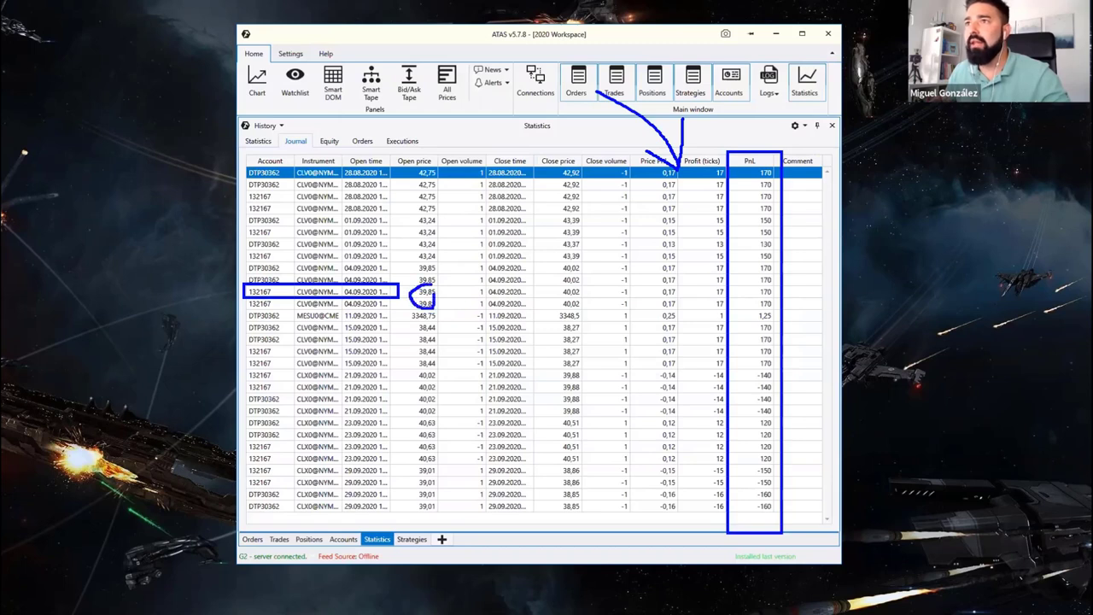
mouse_move(572, 281)
left_mouse_down()
mouse_move(579, 304)
mouse_move(575, 282)
left_mouse_up()
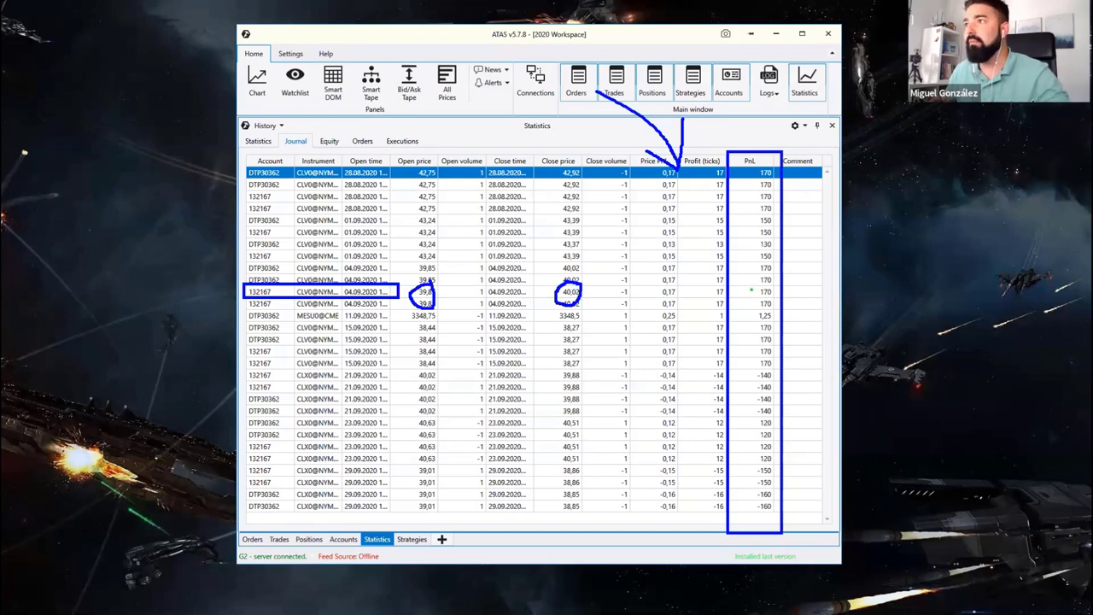
mouse_move(747, 304)
left_mouse_down()
mouse_move(786, 291)
mouse_move(733, 281)
left_mouse_up()
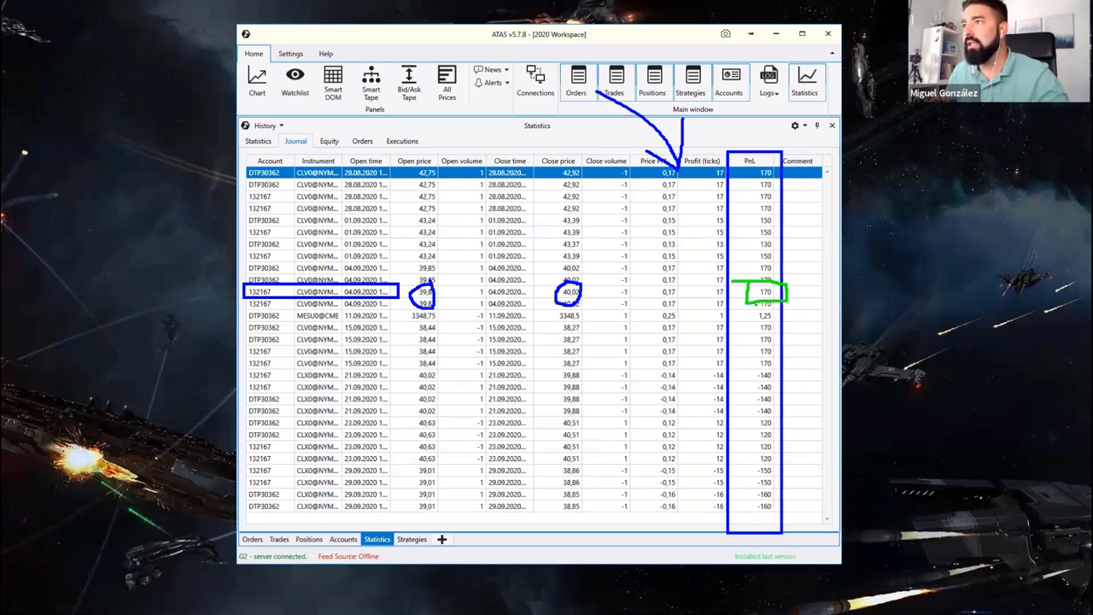
key("Escape")
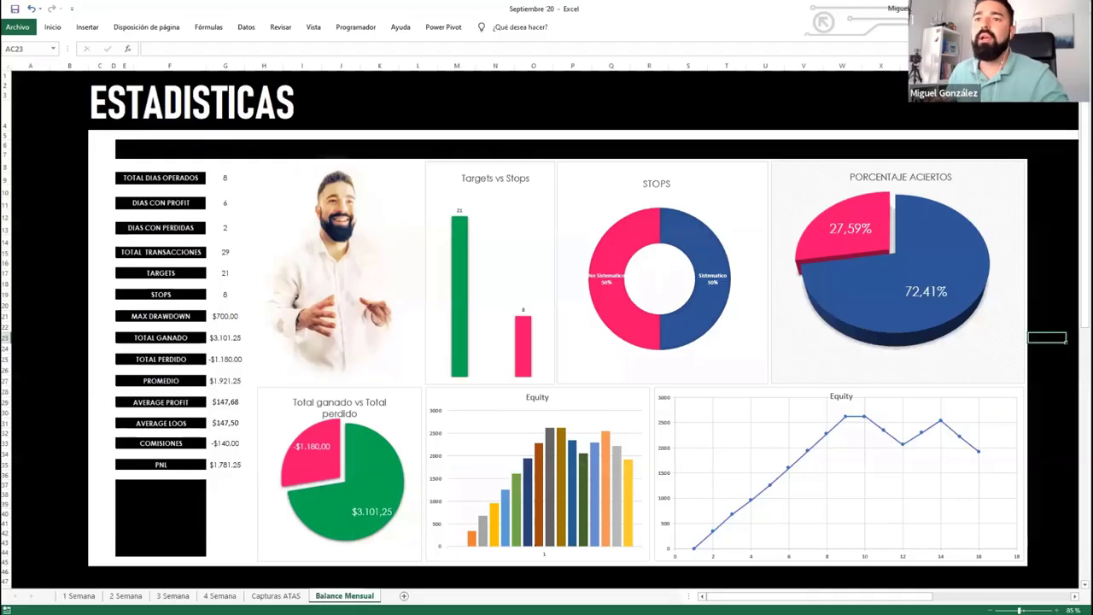
In the Excel workbook, check trade 6's CONTRATO 1 and CONTRATO 2 results on 1 Semana, circling the latter temporarily, and return to Balance Mensual.
left_click(126, 596)
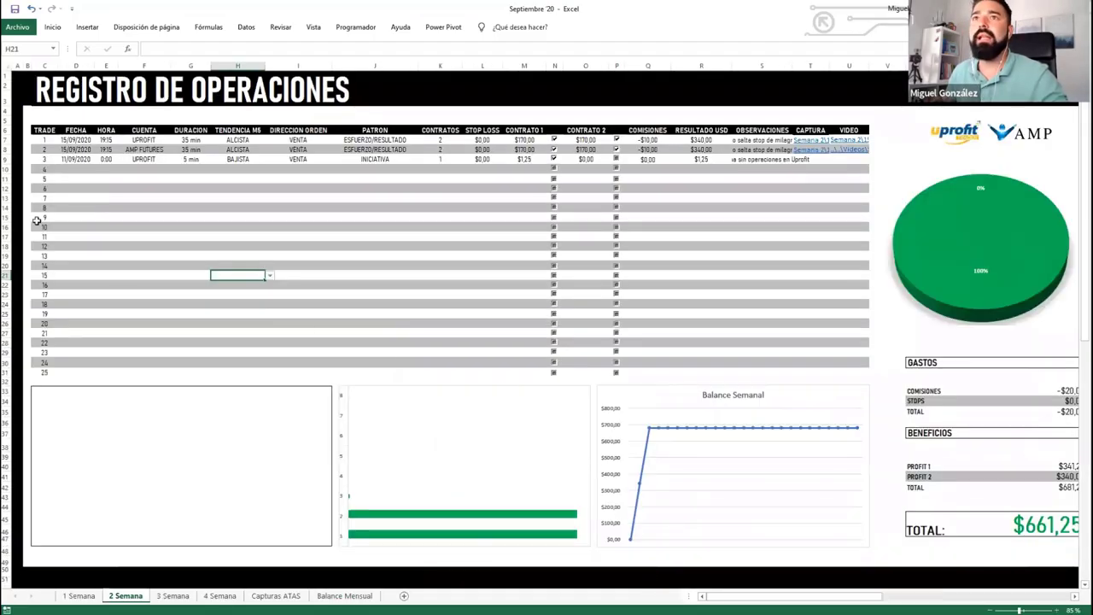
left_click(79, 596)
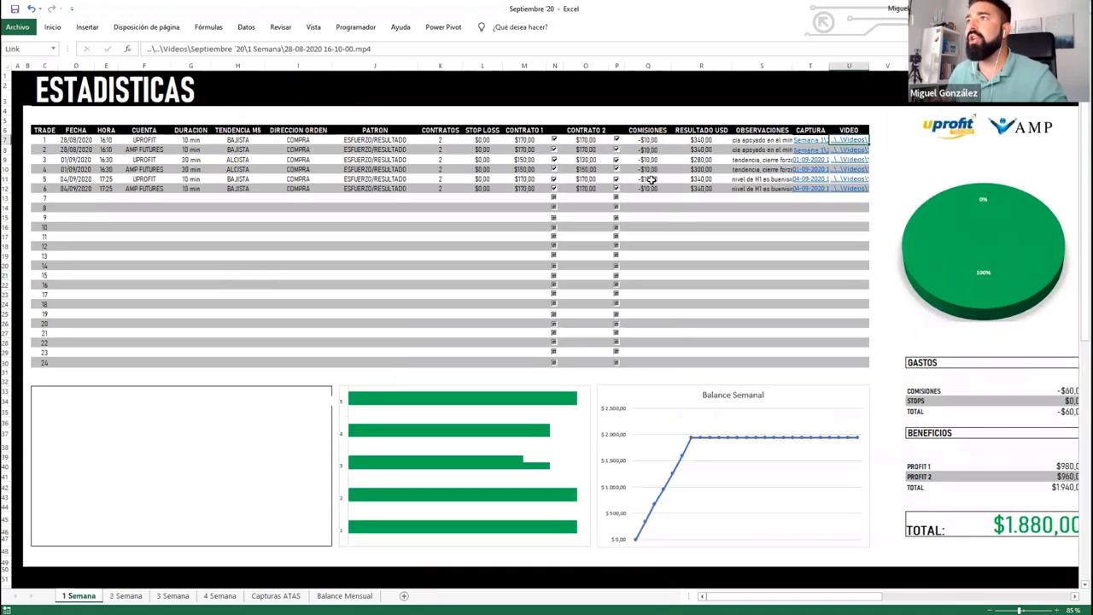
left_click(585, 188)
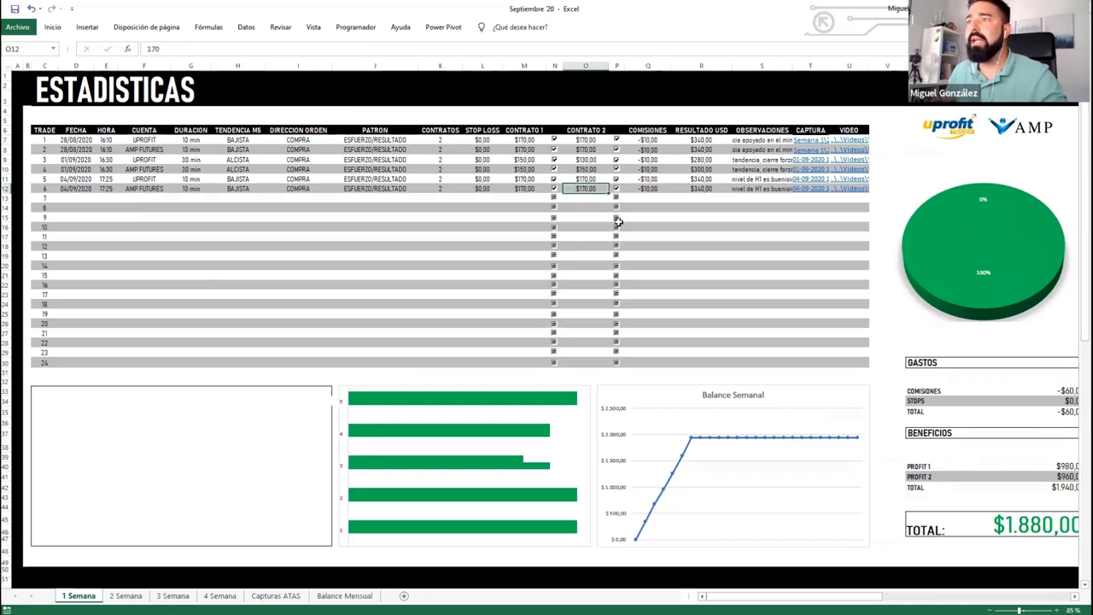
mouse_move(600, 178)
left_mouse_down()
mouse_move(565, 191)
mouse_move(586, 207)
mouse_move(608, 175)
left_mouse_up()
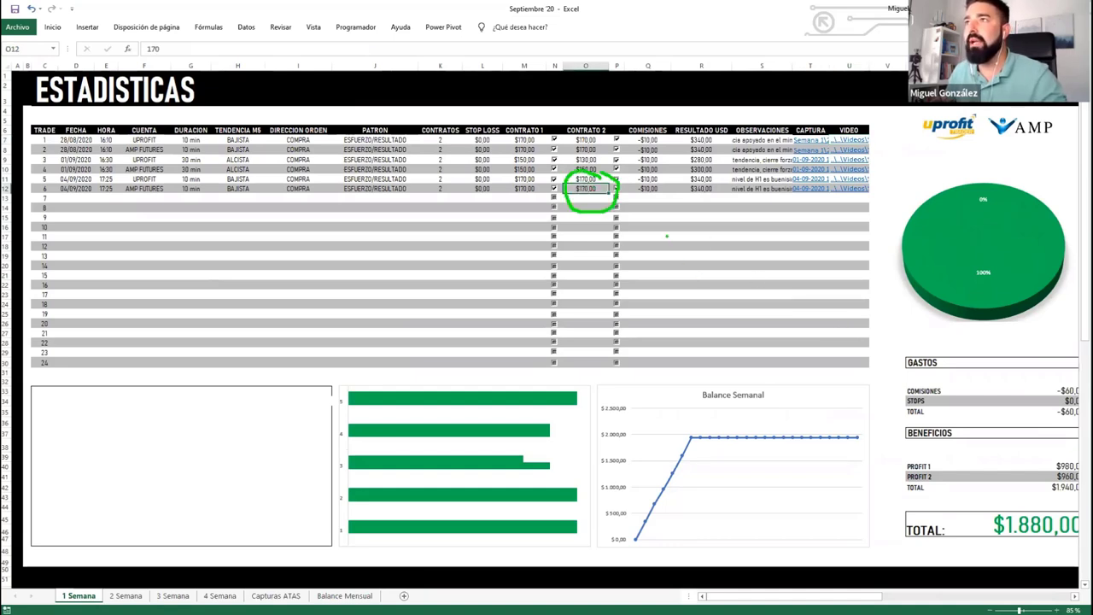
key("Escape")
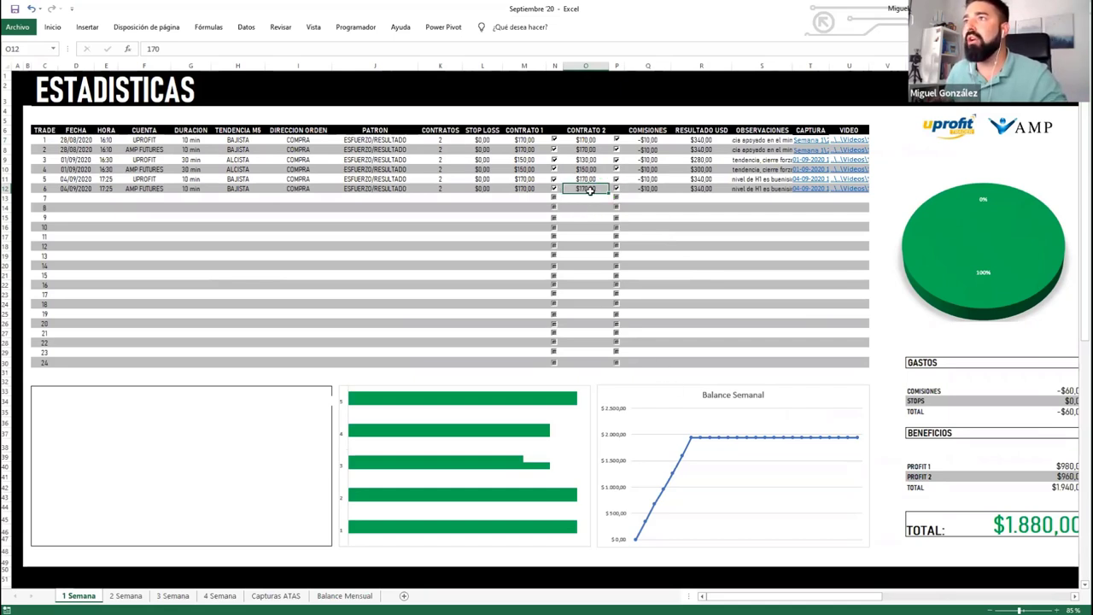
left_click(526, 190)
left_click(572, 190)
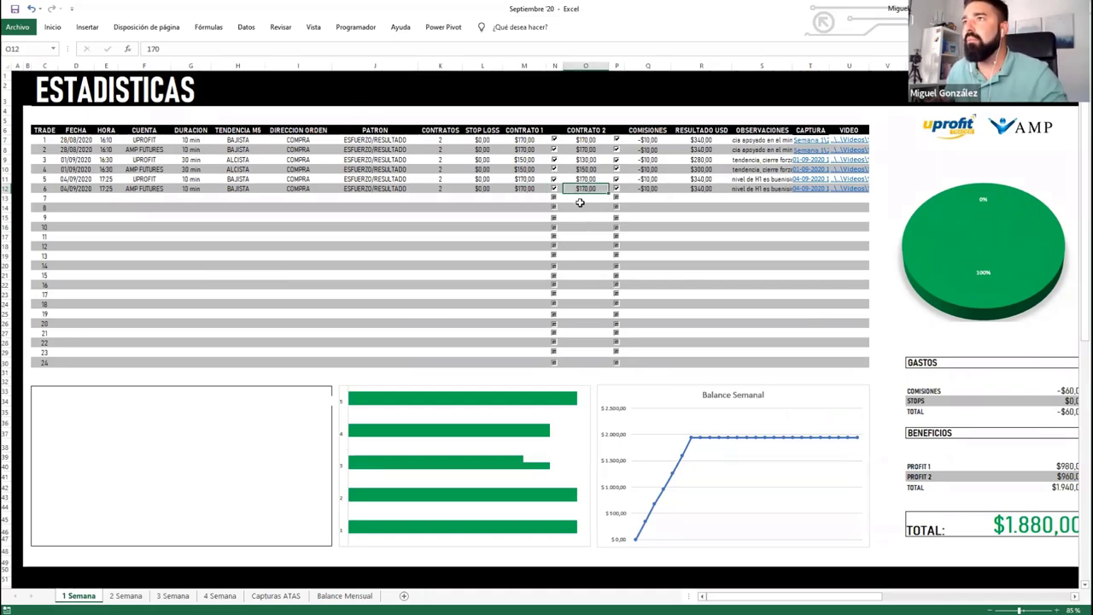
left_click(345, 596)
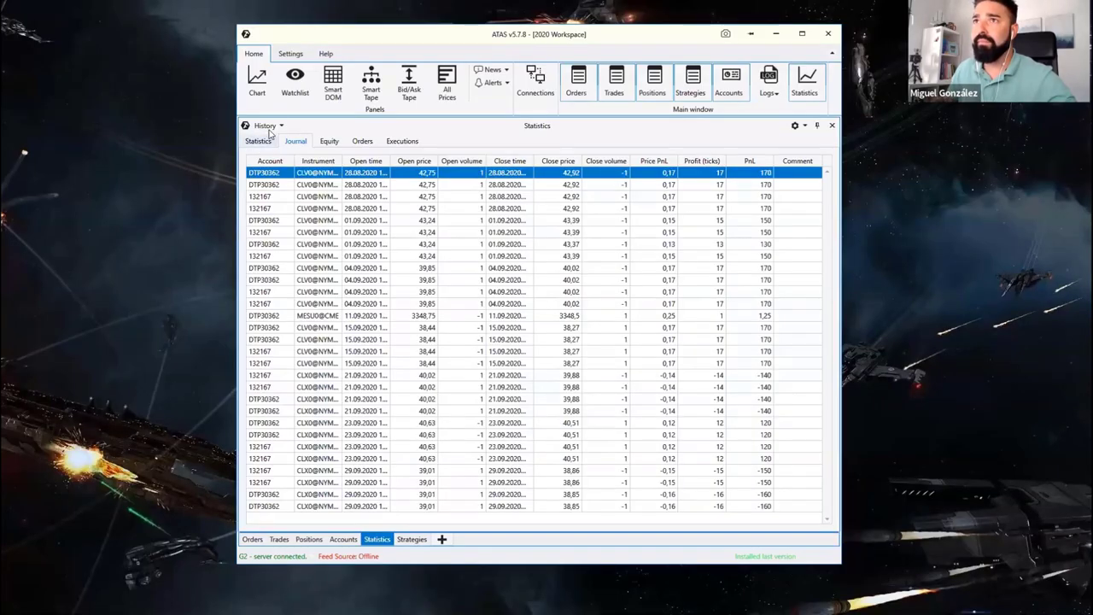
Switch back to the ATAS summary statistics, open the Windows Calculator and enter the average profit, 147,68.
left_click(255, 142)
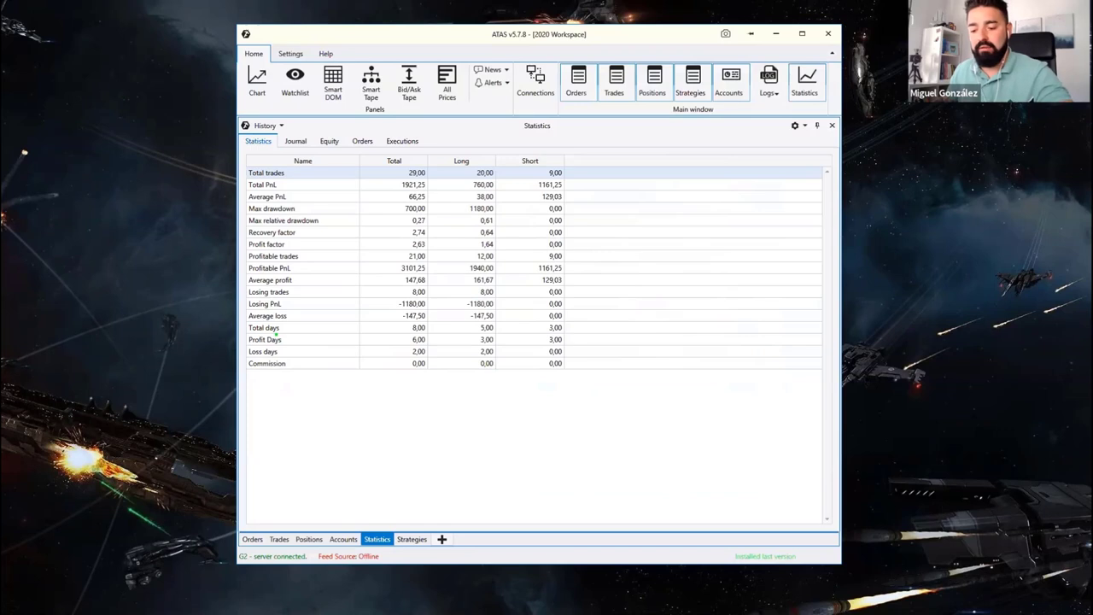
key("XF86Calculator")
left_click(871, 364)
left_click(872, 332)
left_click(872, 301)
left_click(961, 393)
left_click(960, 332)
left_click(917, 301)
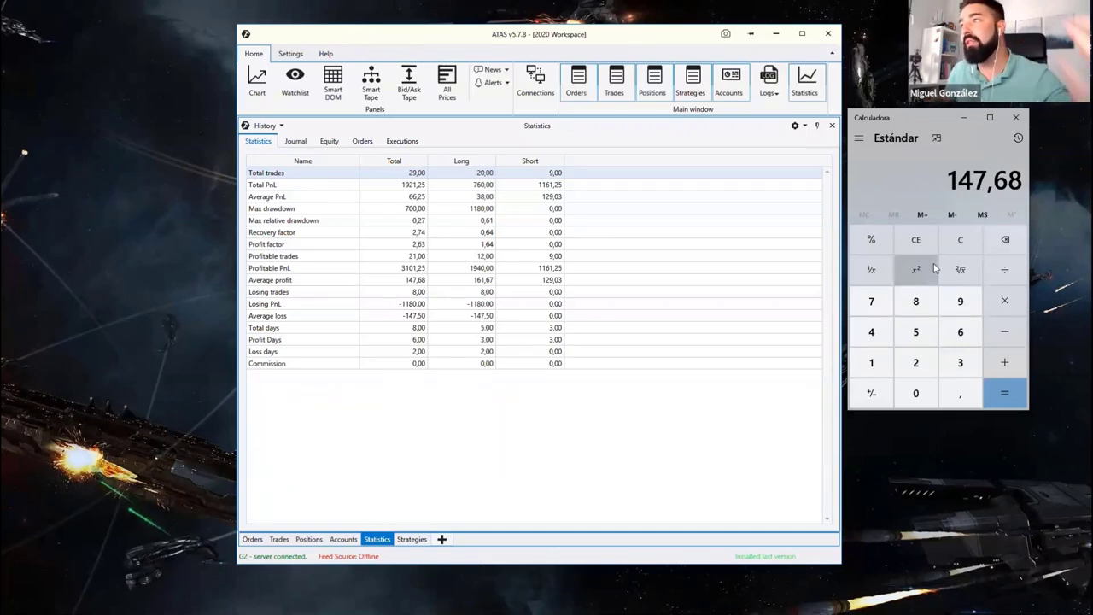
Divide the average profit by the average loss, 147,50, in the calculator.
left_click(1010, 273)
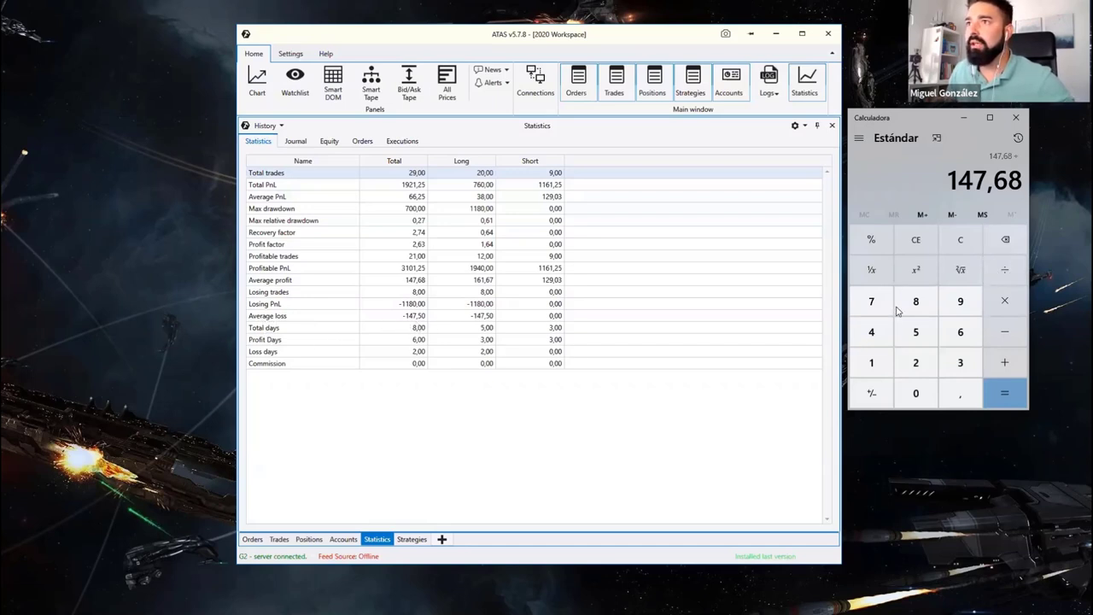
left_click(871, 363)
left_click(872, 332)
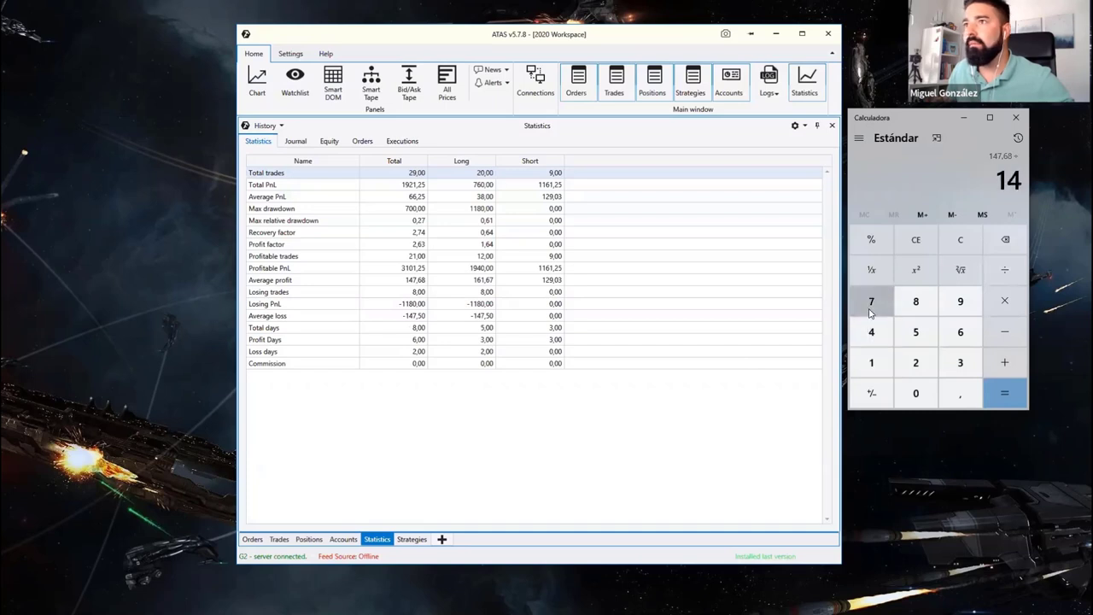
left_click(872, 301)
left_click(958, 394)
left_click(916, 332)
left_click(915, 393)
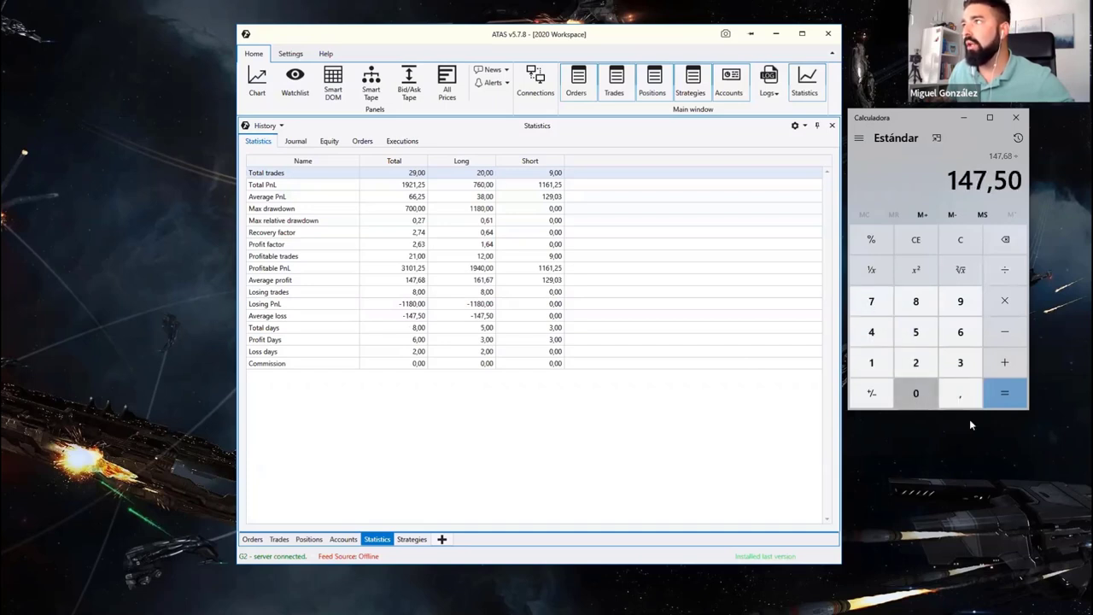
left_click(1008, 389)
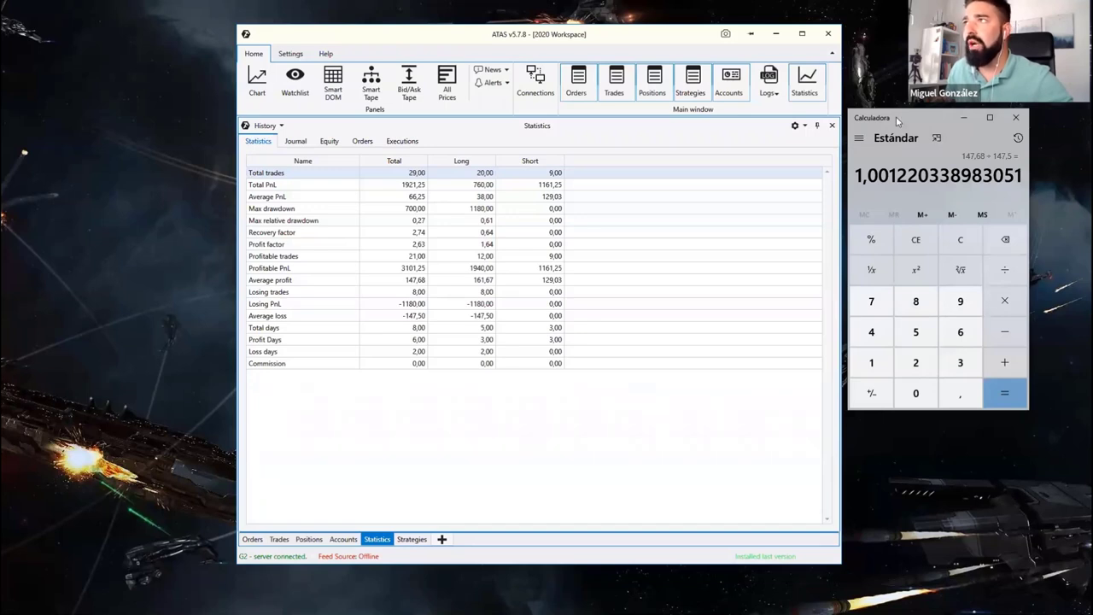
Move the calculator aside, minimize it together with the ATAS window, and switch to the Balance Mensual sheet in Excel.
left_click_drag(897, 120, 862, 136)
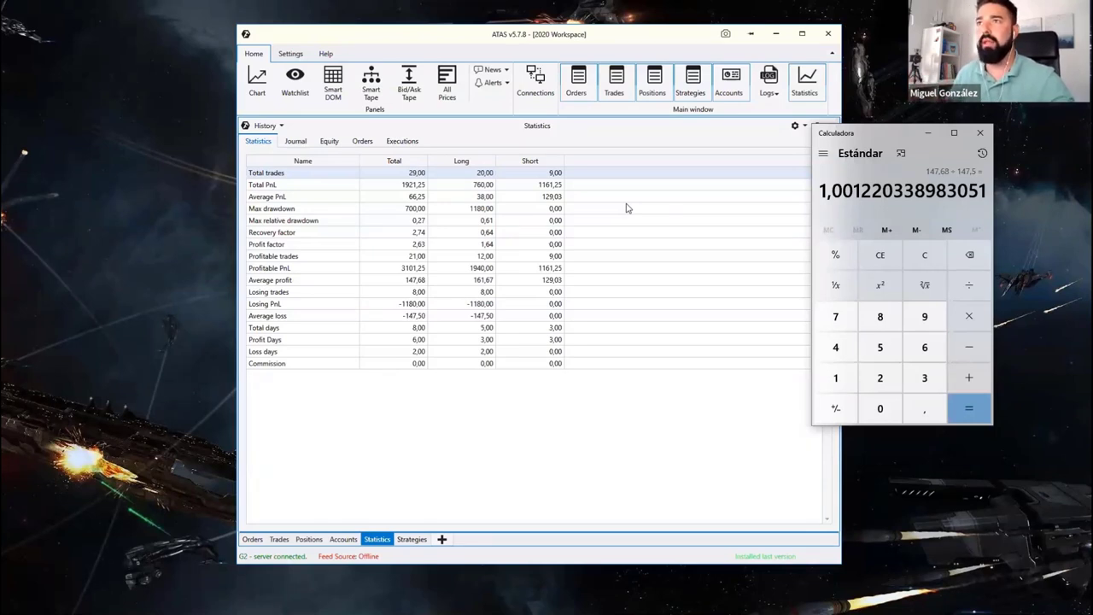
left_click(929, 134)
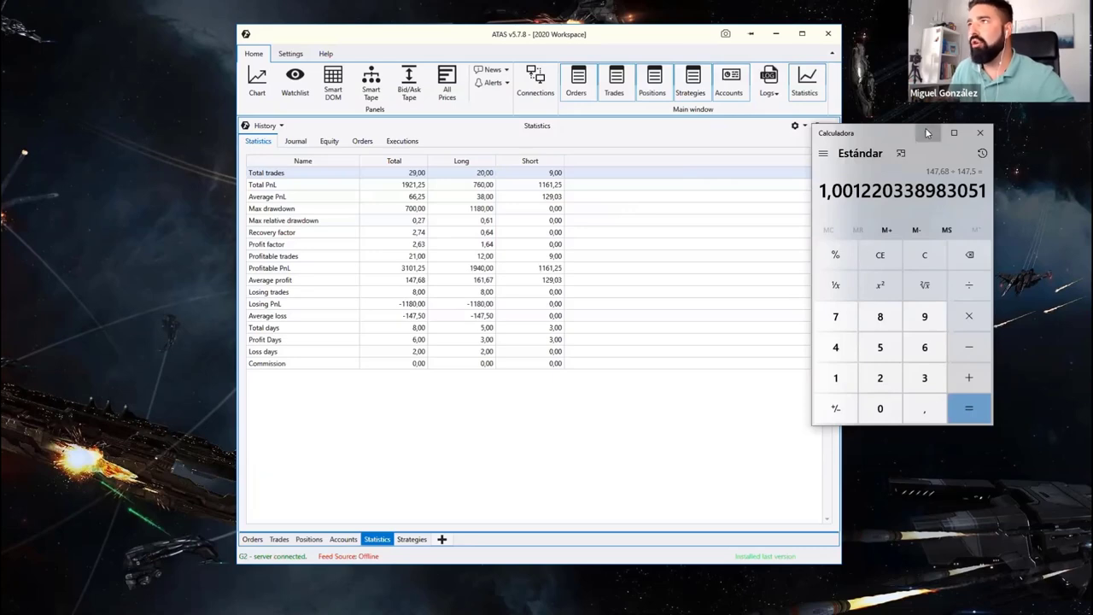
left_click(779, 34)
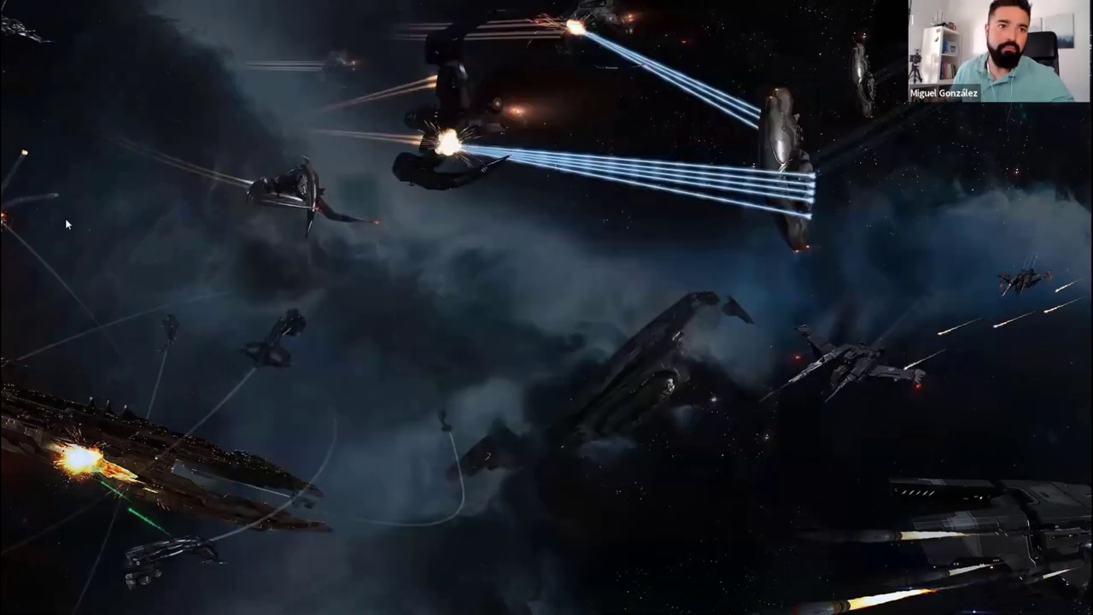
key("alt+Tab")
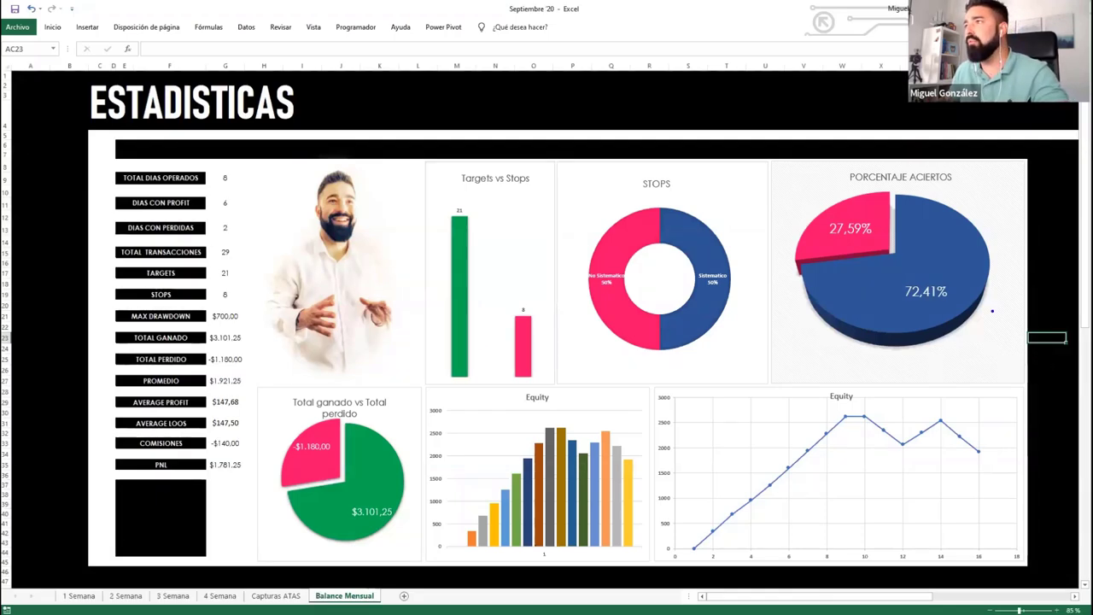
Circle 72,41% in the PORCENTAJE ACIERTOS chart, handwrite 70% below with a check mark beside it, and clear the annotations.
mouse_move(972, 285)
left_mouse_down()
mouse_move(888, 268)
mouse_move(897, 248)
left_mouse_up()
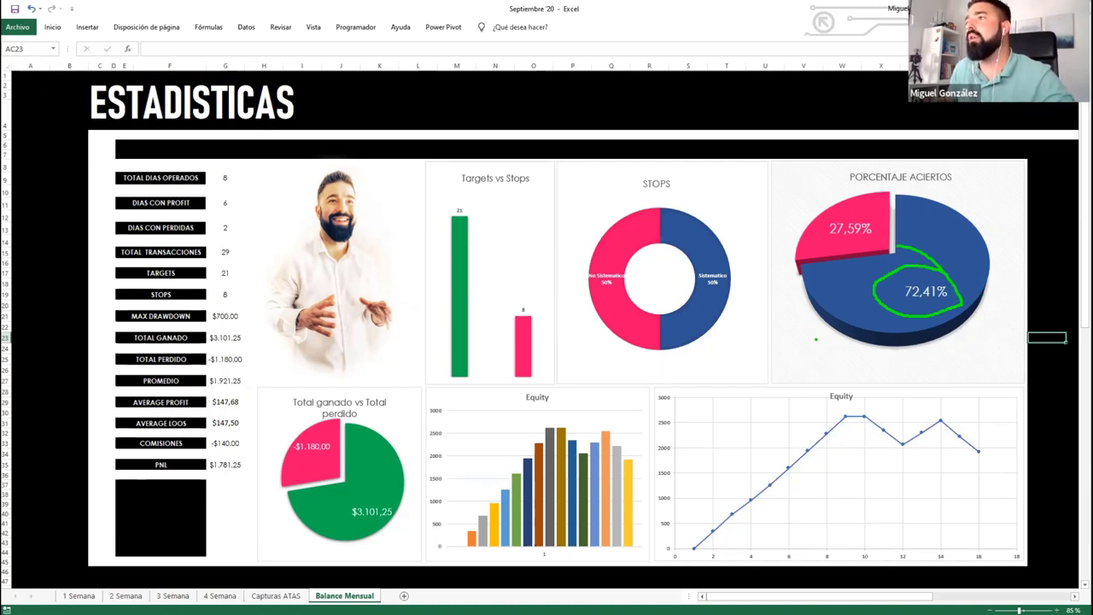
mouse_move(771, 351)
left_mouse_down()
mouse_move(802, 356)
mouse_move(832, 388)
mouse_move(837, 365)
mouse_move(883, 363)
left_mouse_up()
left_click_drag(908, 351, 877, 405)
left_click_drag(905, 386, 934, 382)
left_click_drag(955, 244, 1014, 203)
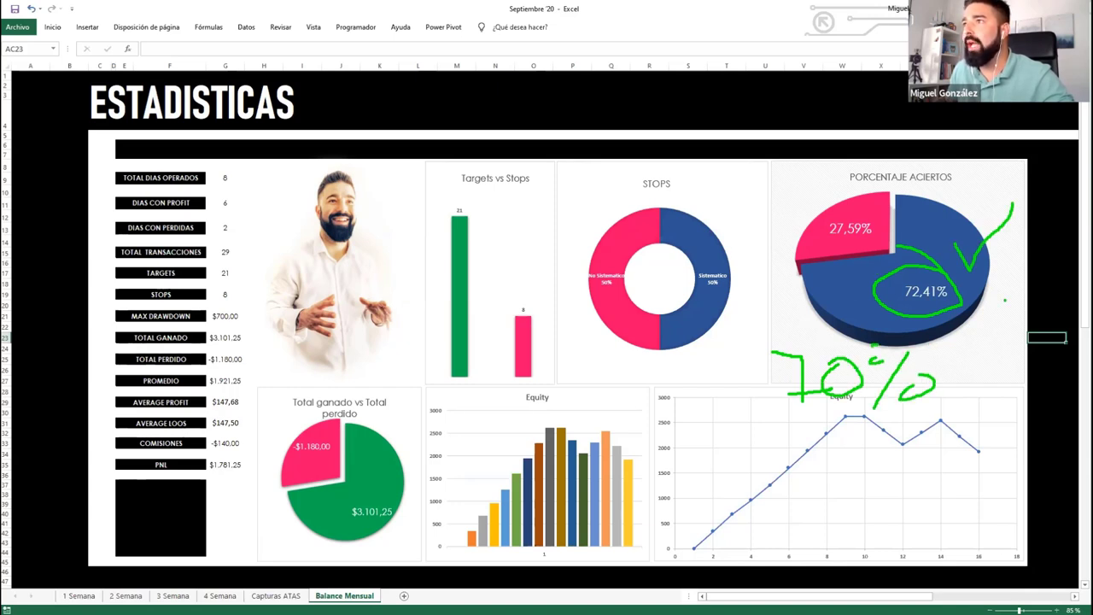
key("Escape")
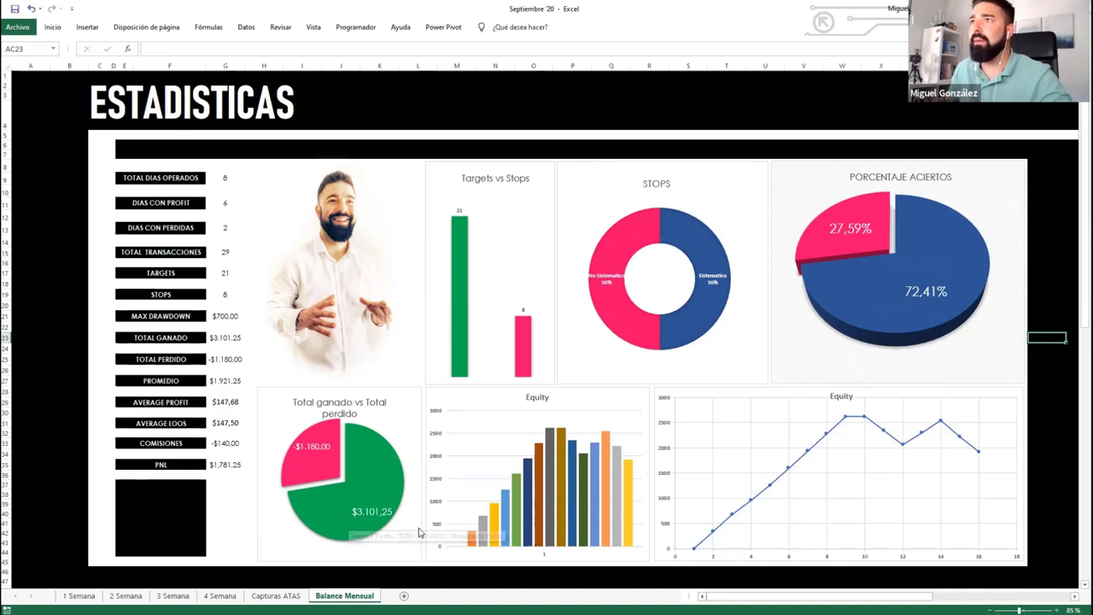